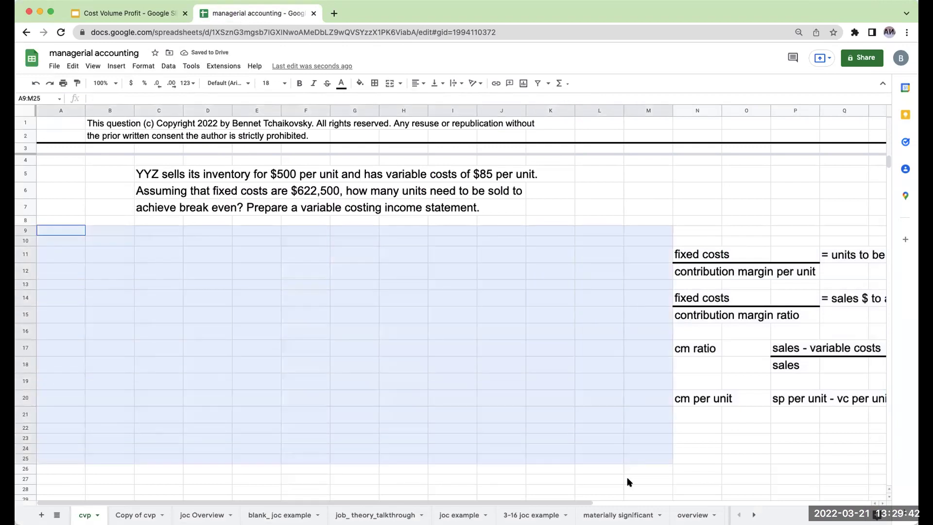
Step: Set the font size of the empty answer area A9:M27 to 18
left_click(282, 83)
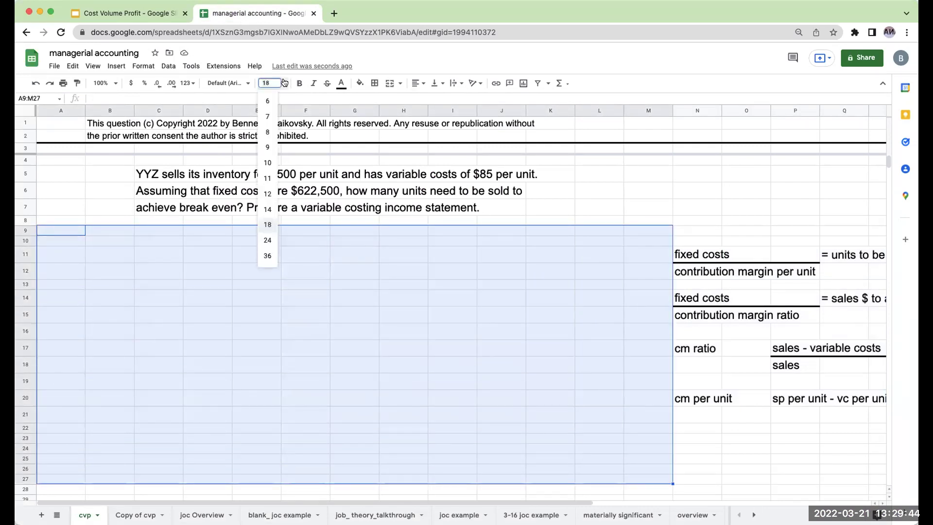
left_click(265, 227)
left_click(216, 245)
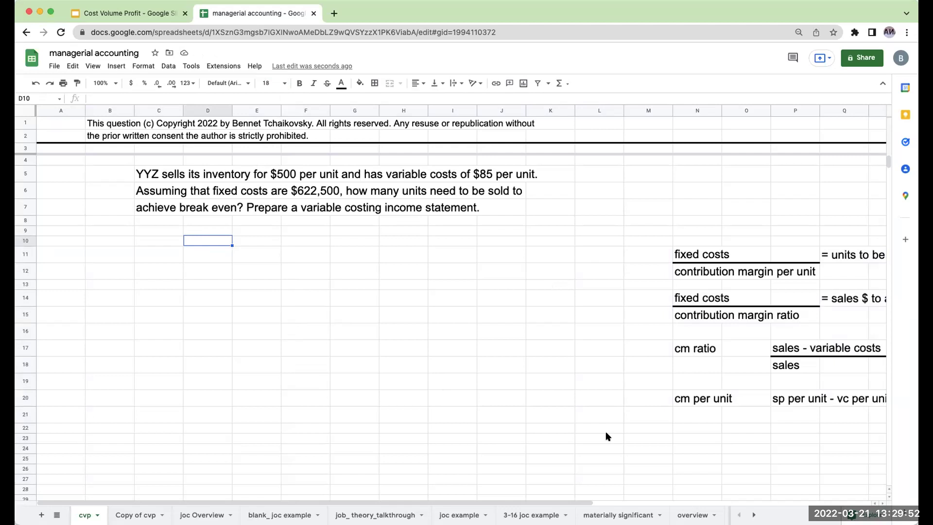
Step: Enter "fixed costs" in D10 and 622500 in F10, formatting the amount as currency
scroll(626, 284, "right", 5)
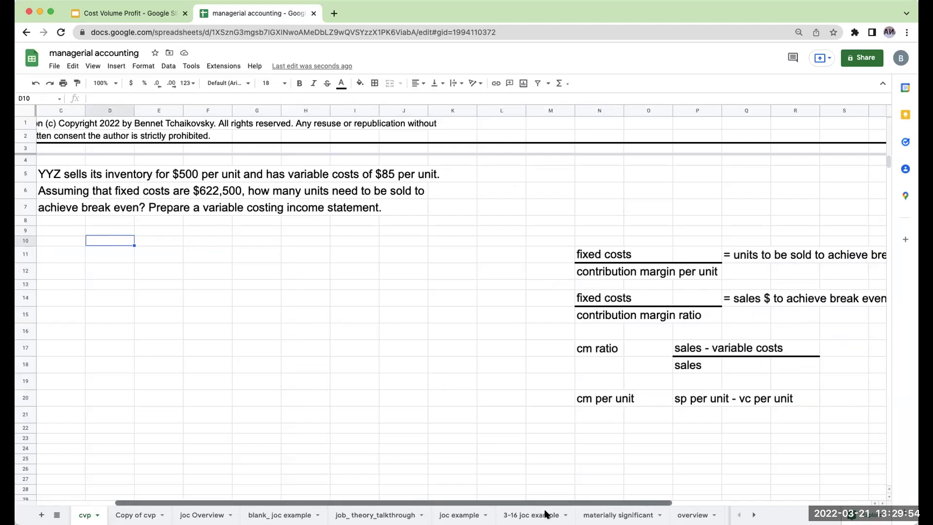
left_click(649, 254)
key("Left")
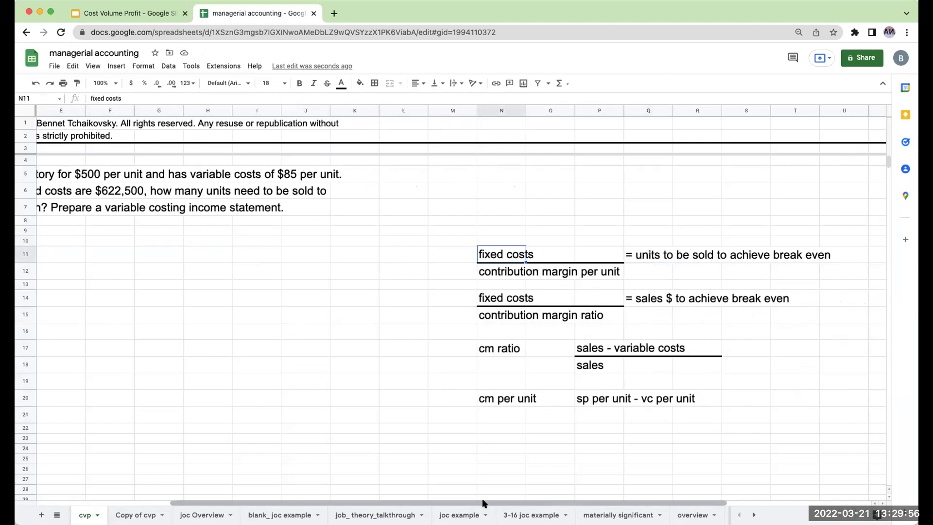
scroll(258, 316, "left", 3)
left_click(174, 241)
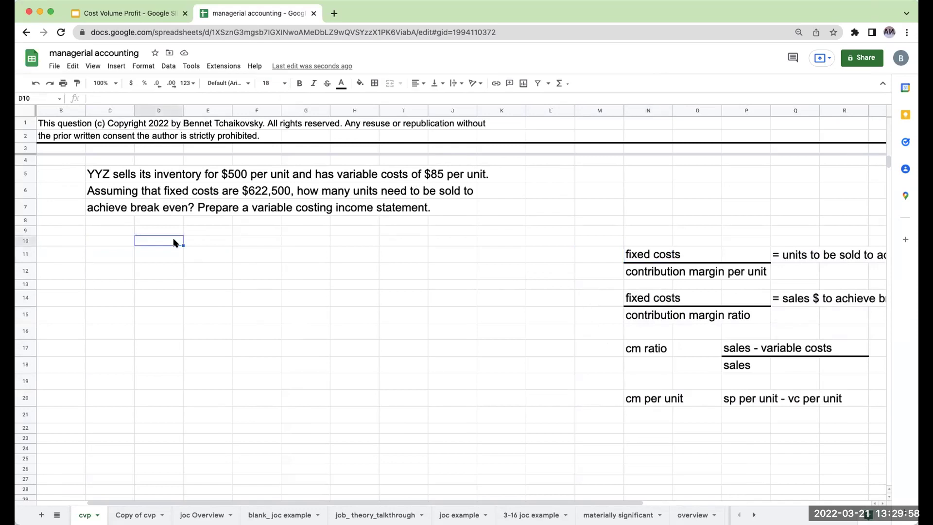
type("fixed costs")
key("Tab")
key("Tab")
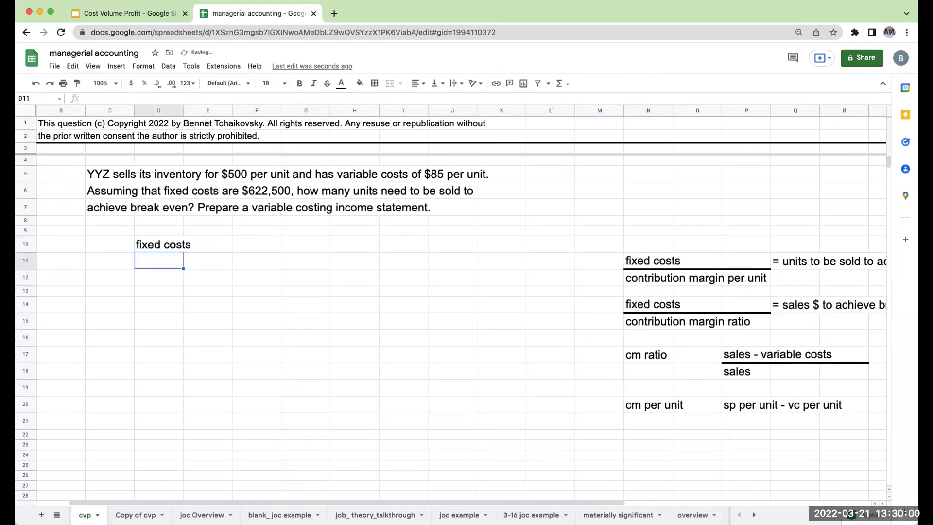
type("622500")
key("Return")
key("Up")
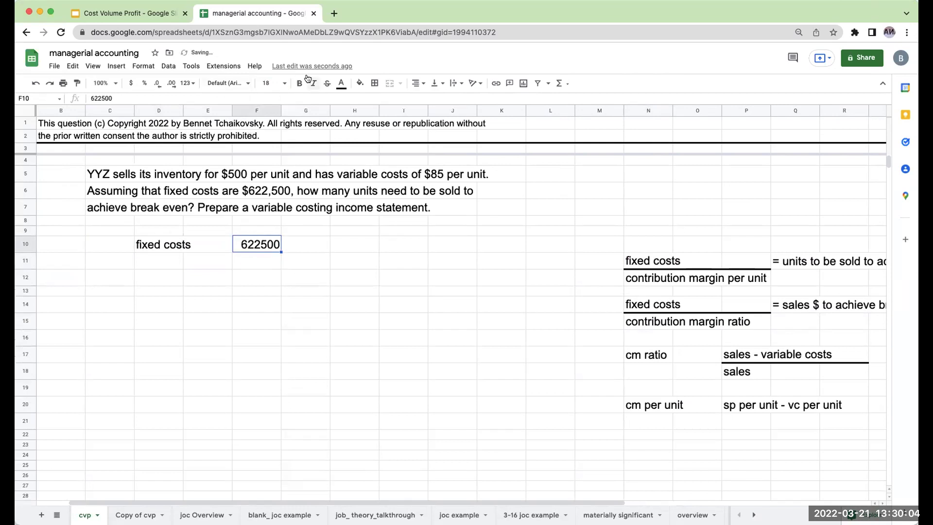
left_click(130, 83)
Step: Add a top border across D11:F11, directly beneath the fixed costs row
left_click_drag(161, 261, 257, 260)
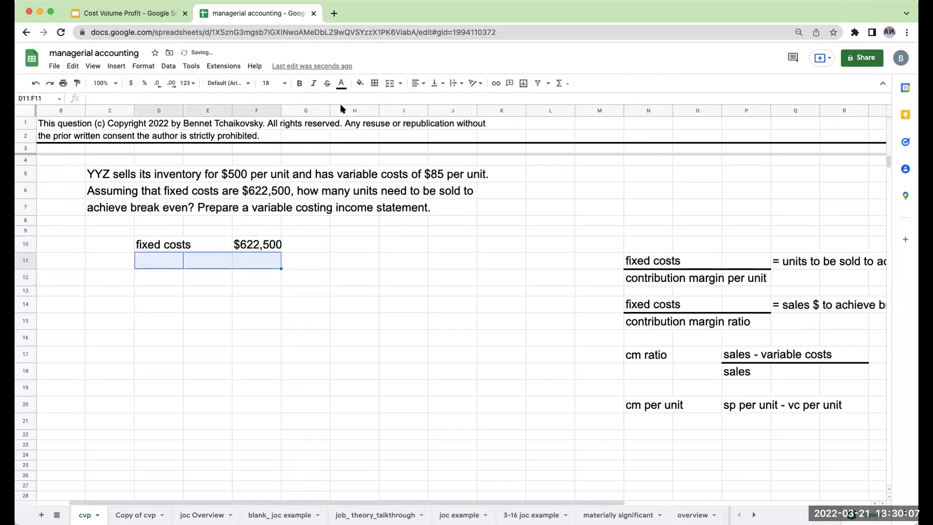
left_click(374, 83)
left_click(391, 115)
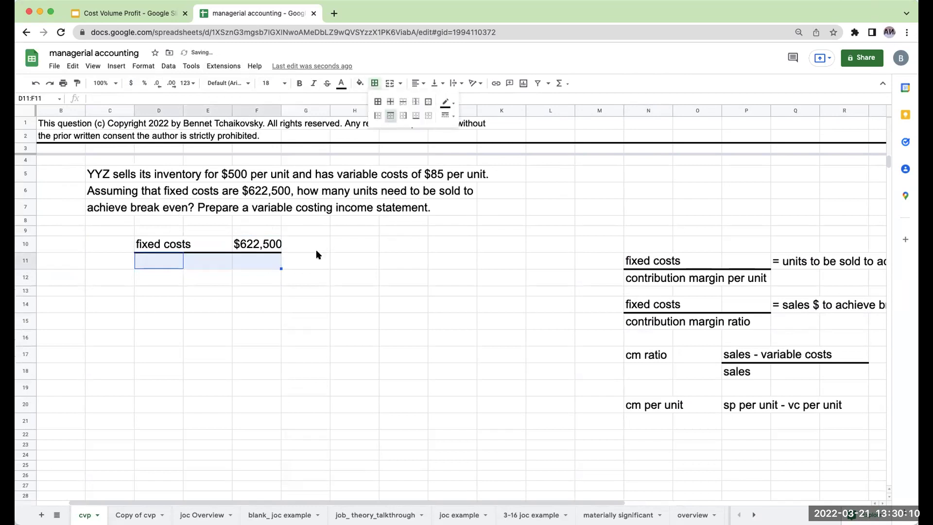
left_click(311, 290)
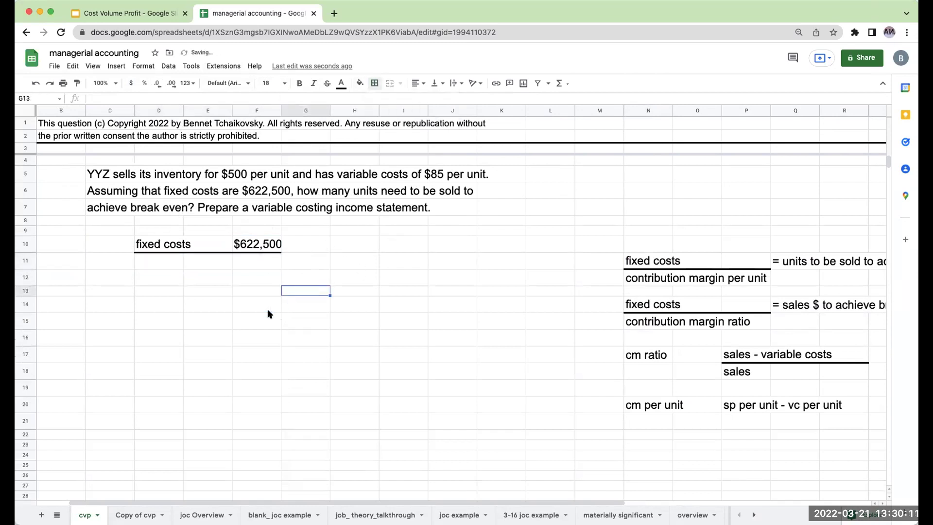
Step: Enter the selling price line in row 15, with "sp/u" in E15 and 500 in F15
left_click(668, 411)
left_click(742, 412)
left_click(227, 317)
type("sp/u")
key("Tab")
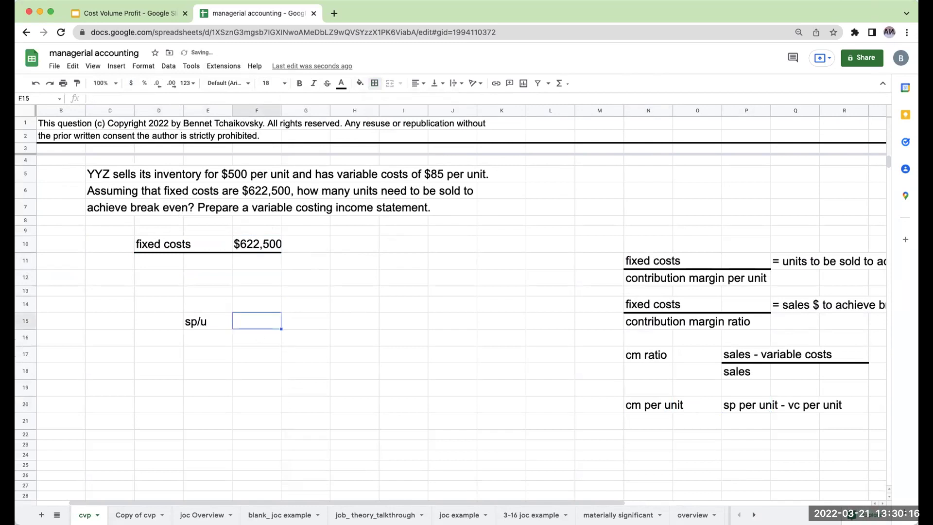
type("500")
key("Return")
Step: Enter the variable cost line in row 16, with "less: vc/u" in E16 and 85 in F16
type("le")
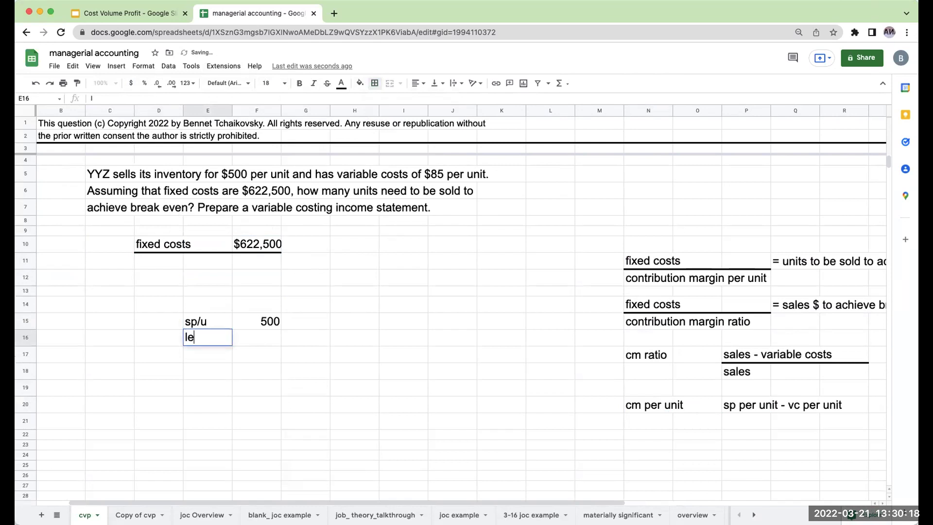
type("ss: vc/u")
key("Tab")
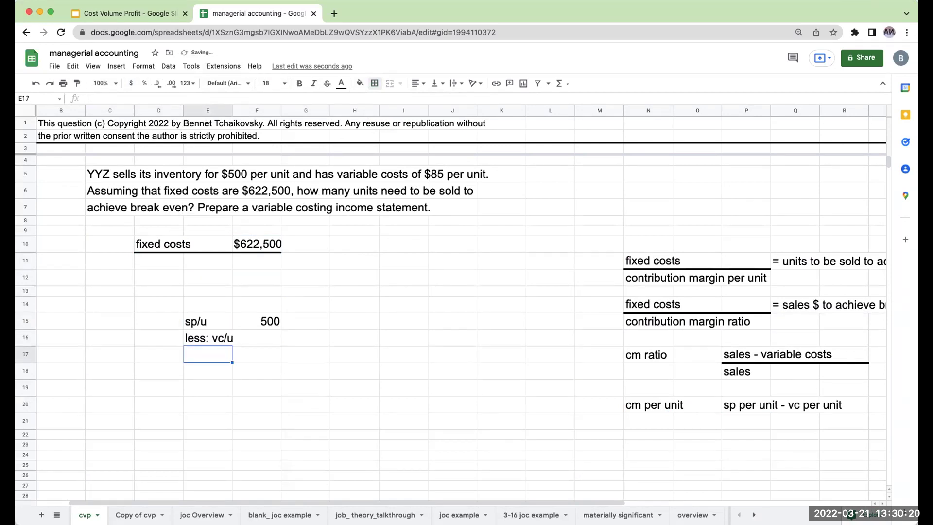
type("85")
key("Return")
Step: Calculate the contribution margin in F17 as F15 minus F16 and label it "cm/u" in E17
type("+")
key("Up")
key("Up")
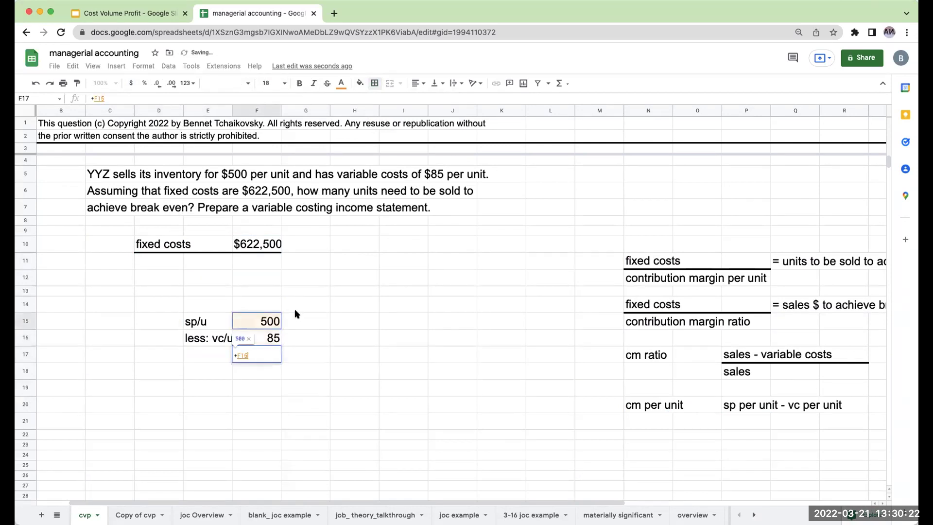
type("-")
key("Up")
key("shift+Tab")
type("cm/u")
key("Return")
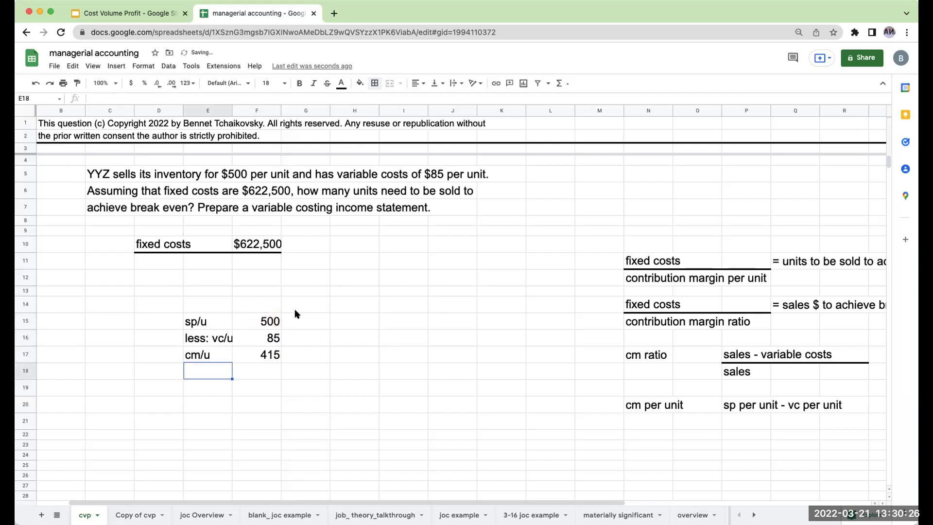
Step: Add a top border across the cm/u row, E17:F17
key("Up")
key("Right")
left_click_drag(218, 355, 277, 355)
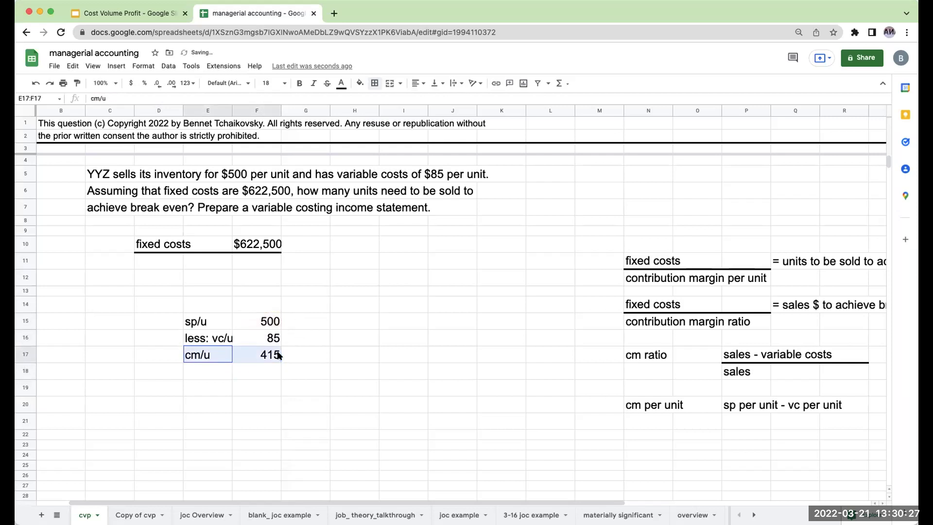
left_click(375, 83)
left_click(390, 115)
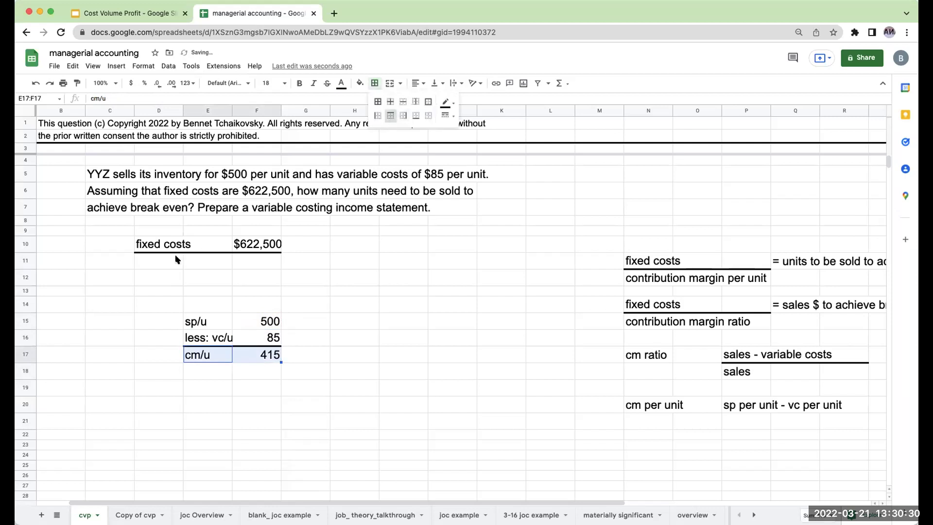
Step: Enter the denominator label "cm per unit" in D11, beneath fixed costs
left_click(178, 259)
type("cm /")
key("BackSpace")
key("BackSpace")
type("per unit")
key("Return")
Step: Link F11 to the calculated cm/u value in F17
key("Right")
key("Right")
key("Up")
type("+")
key("Down")
key("Down")
key("Down")
key("Down")
key("Down")
key("Down")
key("Return")
Step: Place an equals sign in G10 and calculate the break-even units in H10 as F10 divided by F11
left_click(306, 244)
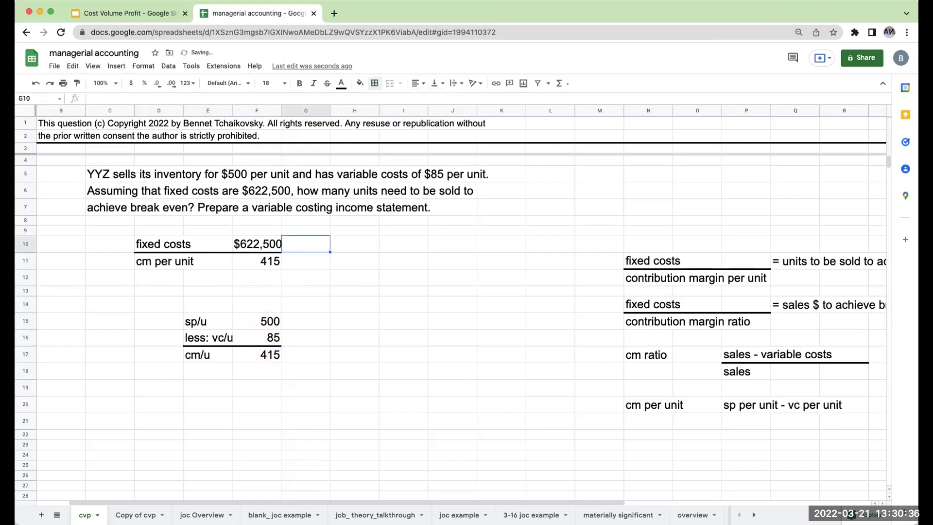
type("=")
key("Tab")
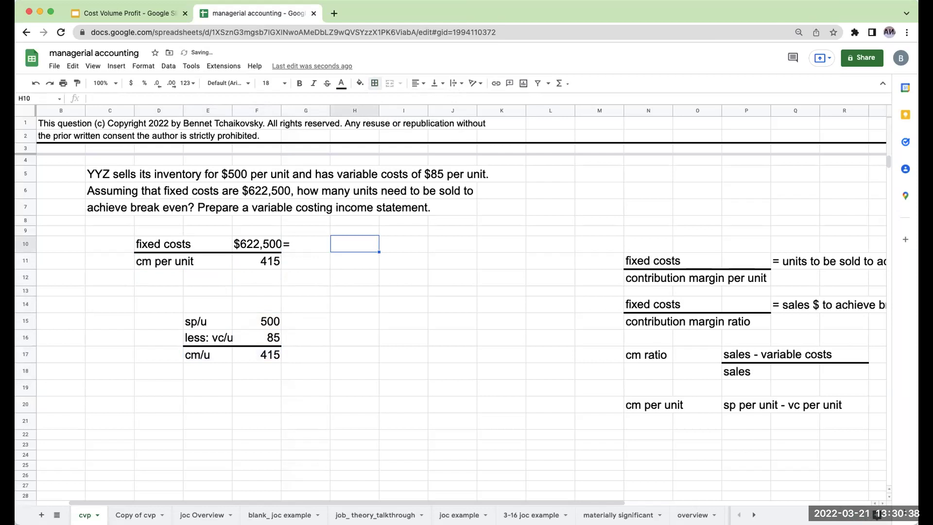
type("+")
key("Left")
key("Left")
type("/")
key("Left")
key("Left")
key("Down")
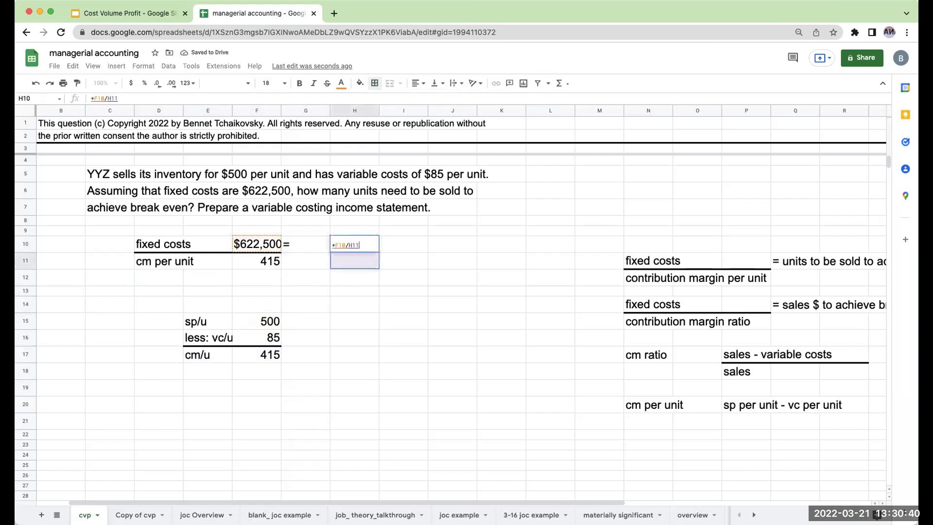
key("Return")
key("Up")
key("Right")
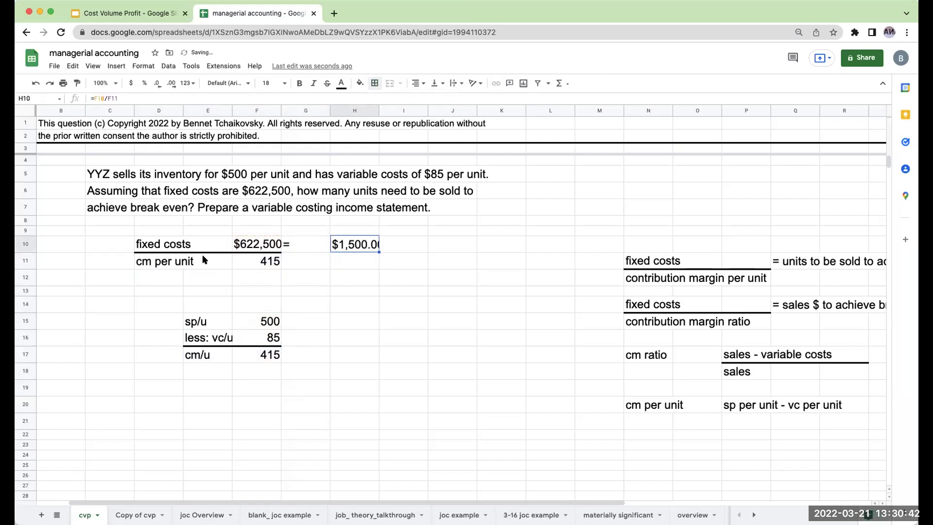
Step: Format F11 as currency without decimals and H10 as a plain number without decimals
left_click(245, 261)
left_click(130, 83)
left_click(157, 83)
left_click(157, 82)
Step: Label the break-even result with "units to sell to achieve break even" in I10
left_click(399, 238)
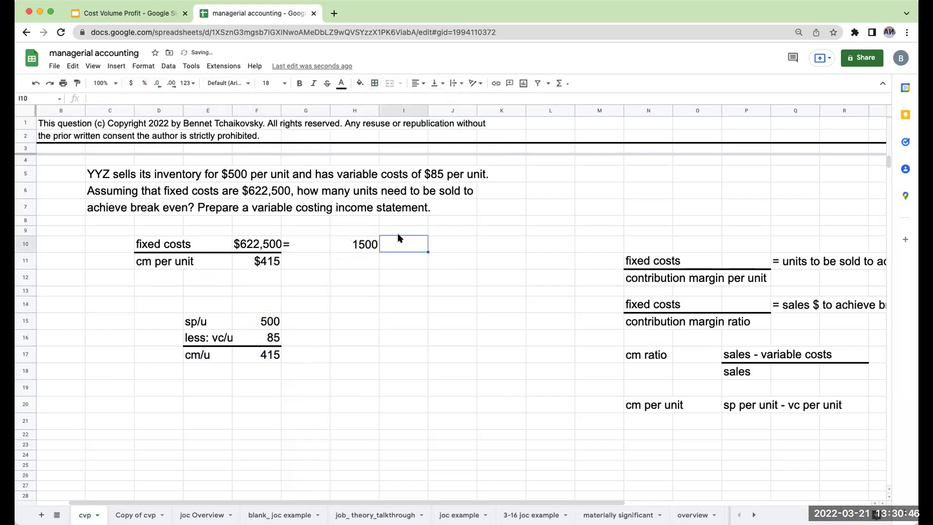
type("units to sell to achie")
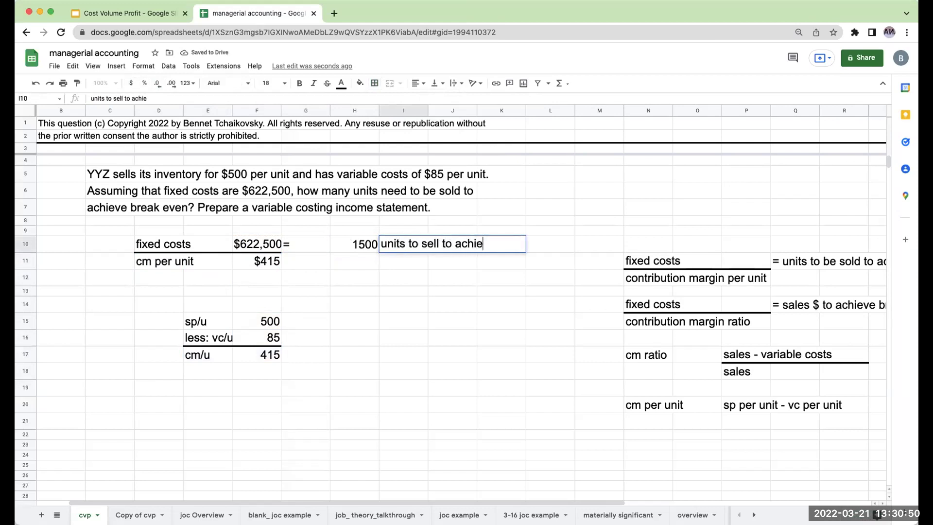
type("ve break even")
key("Return")
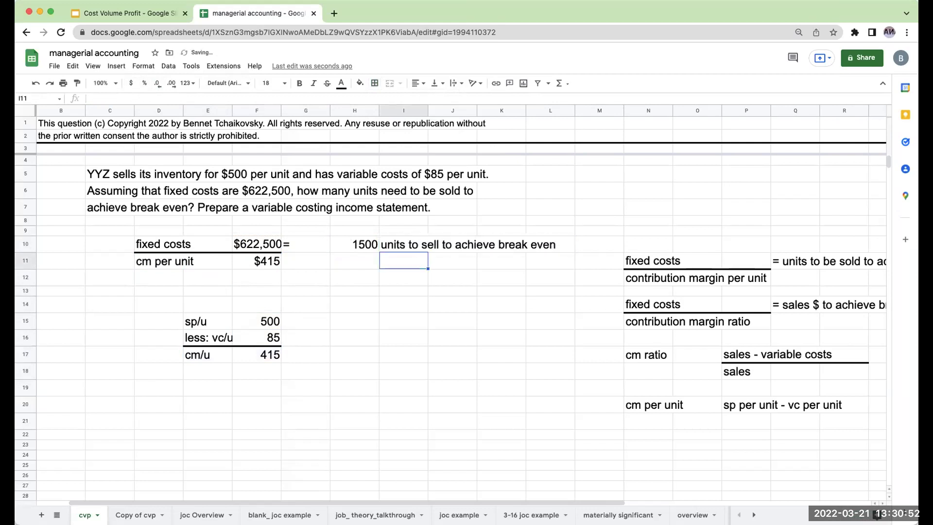
Step: Move the contribution margin per unit calculation from E15:F17 to N5:O7
left_click_drag(209, 317, 268, 354)
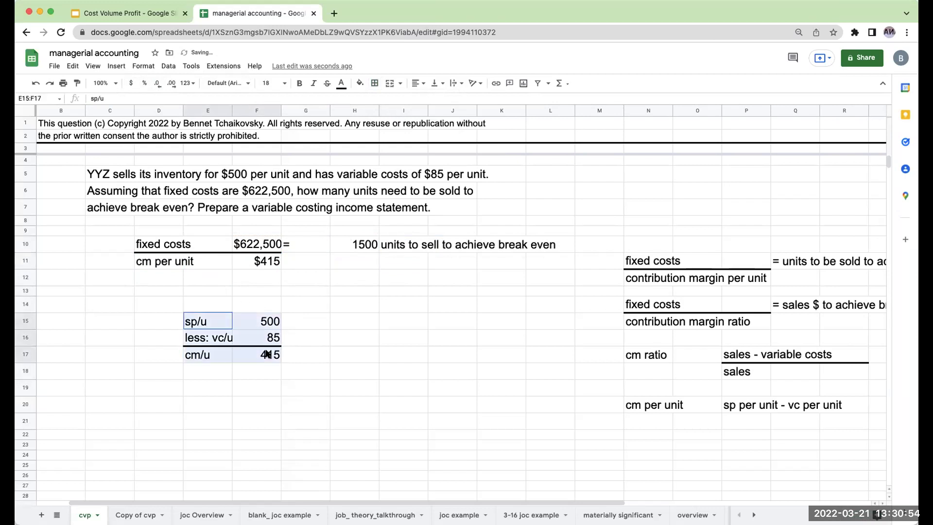
key("ctrl+c")
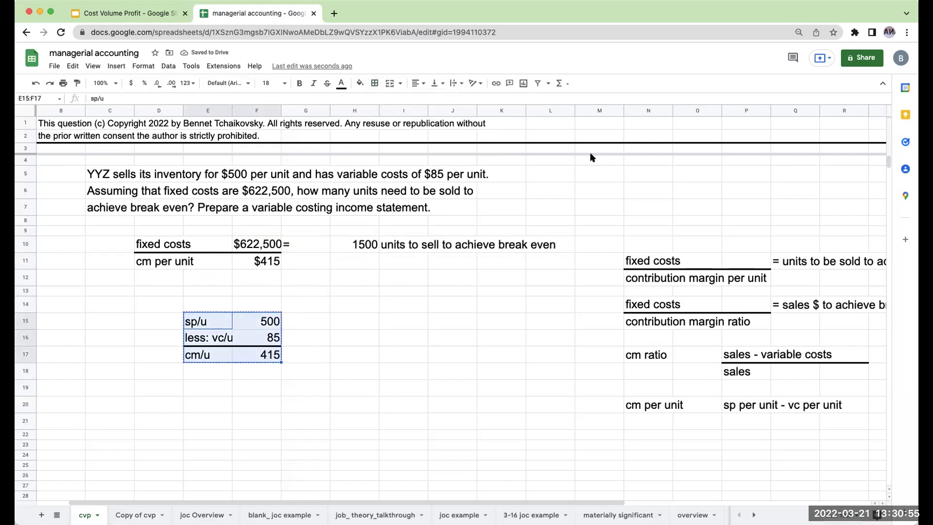
left_click(651, 178)
key("ctrl+v")
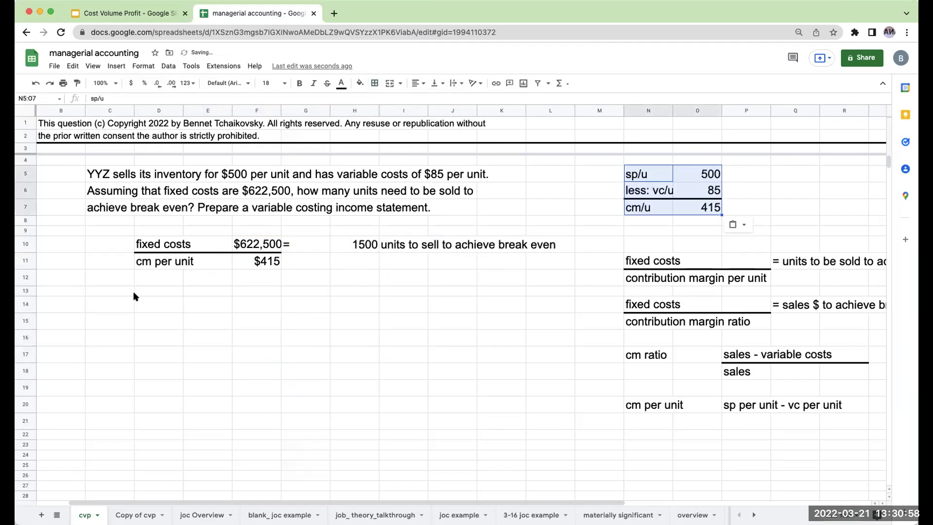
Step: Set the font size of the empty range C12:L25 to 18
left_click_drag(107, 277, 552, 467)
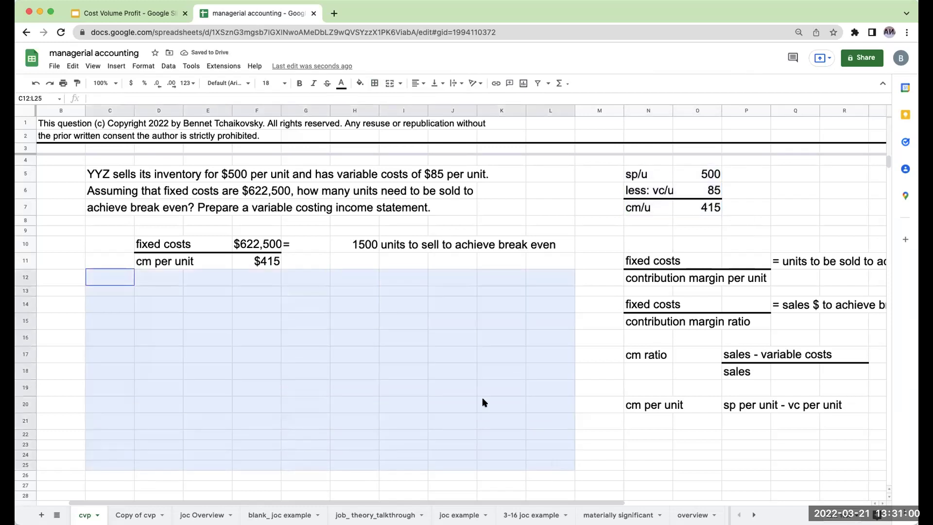
left_click(268, 83)
left_click(265, 227)
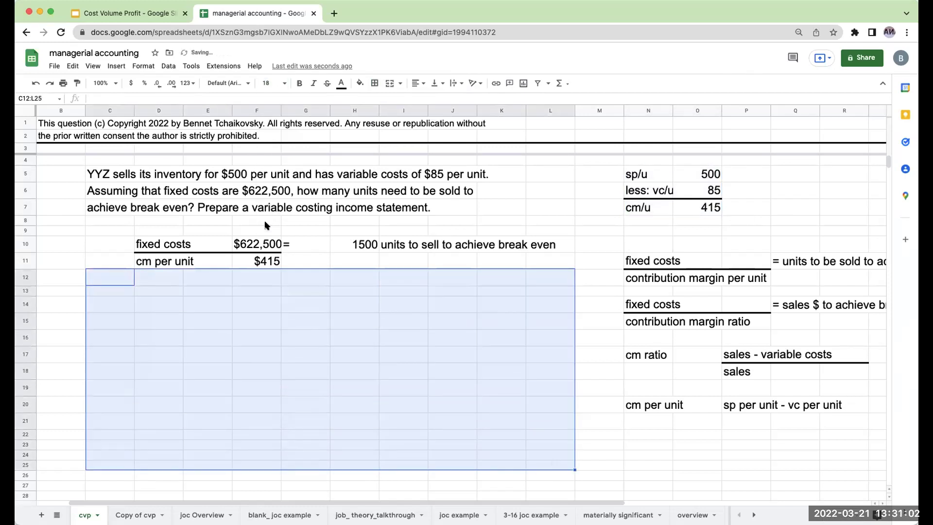
Step: Enter the income statement labels sales, variable costs, contribution margin, fixed costs and net income in D14:D18
left_click(173, 292)
left_click(147, 307)
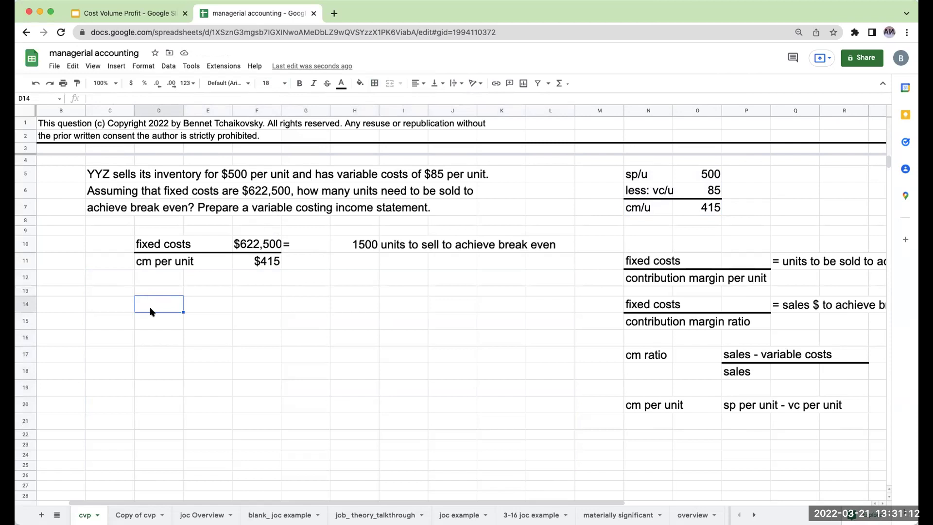
type("sales")
key("Return")
type("variable costs")
key("Return")
type("contrib")
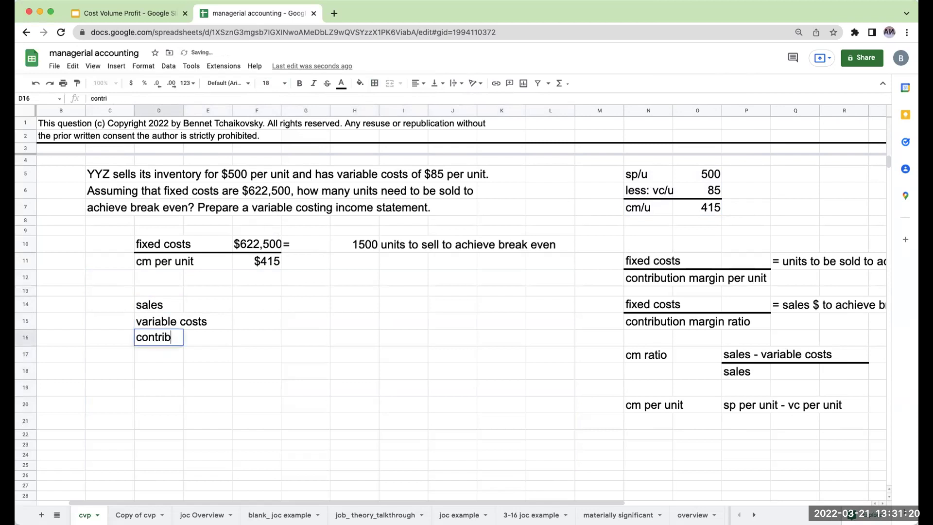
type("ution margin")
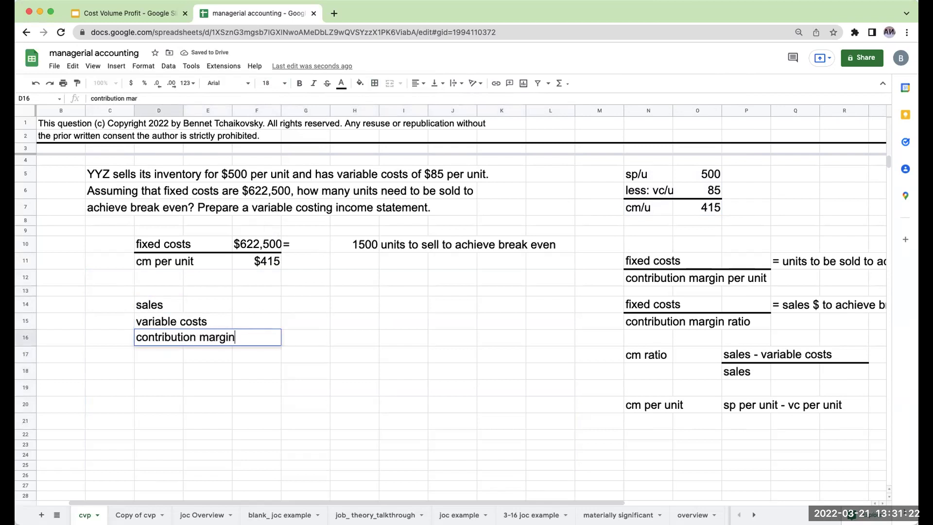
key("Return")
type("fixed costs")
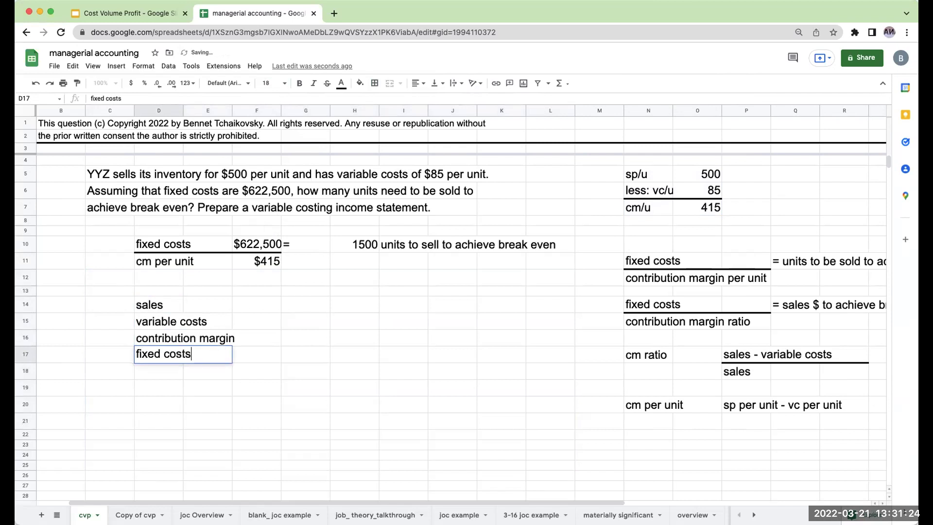
key("Return")
type("net income")
key("Return")
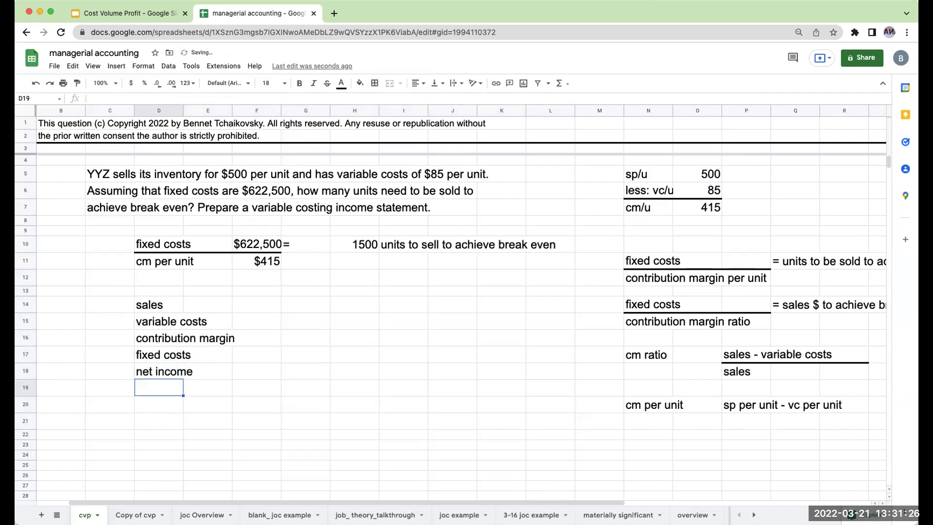
Step: Add a top border across the net income row D18:J18 and enter 0 in J18
left_click_drag(160, 371, 473, 371)
left_click(375, 83)
left_click(390, 115)
left_click(445, 375)
type("0")
key("Return")
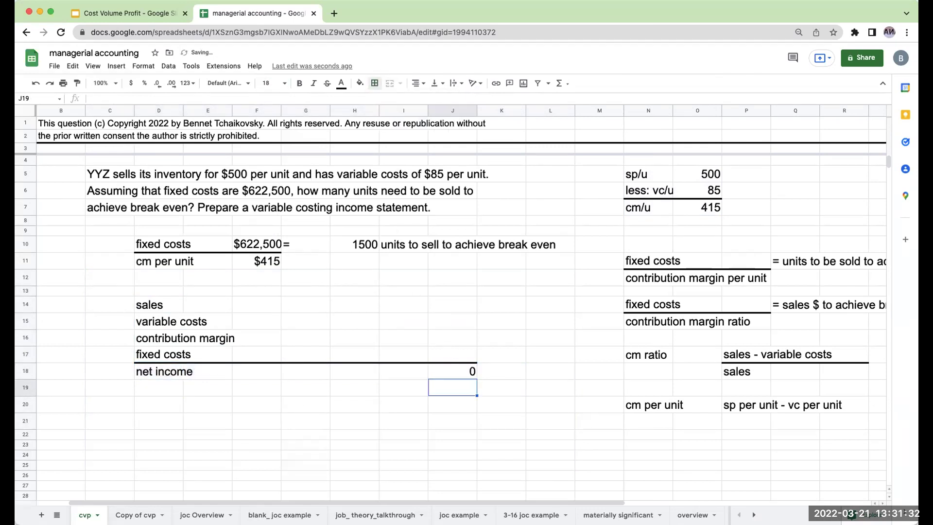
Step: Add a top border across the contribution margin row D16:J16
left_click_drag(153, 340, 469, 340)
left_click(375, 83)
left_click(391, 117)
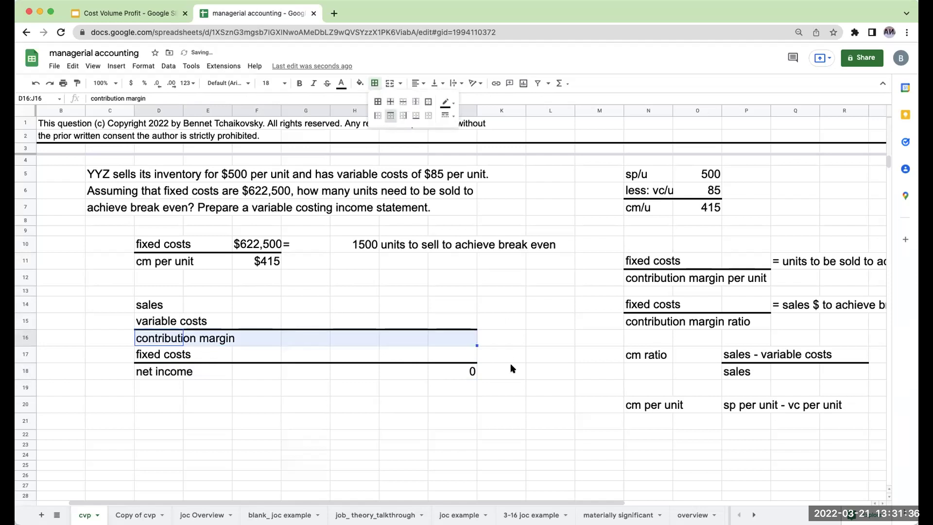
Step: Enter the fixed costs of the income statement in J17 as a reference to the fixed costs in F10
left_click(451, 357)
type("+")
key("Left")
key("Left")
key("Left")
key("Up")
key("Left")
key("Up")
key("Up")
key("Up")
key("Up")
key("Up")
key("Up")
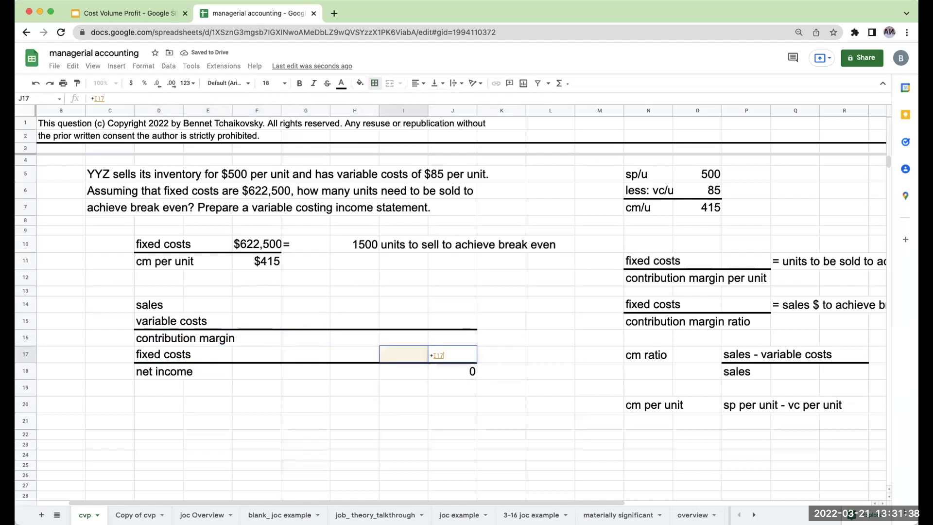
key("Return")
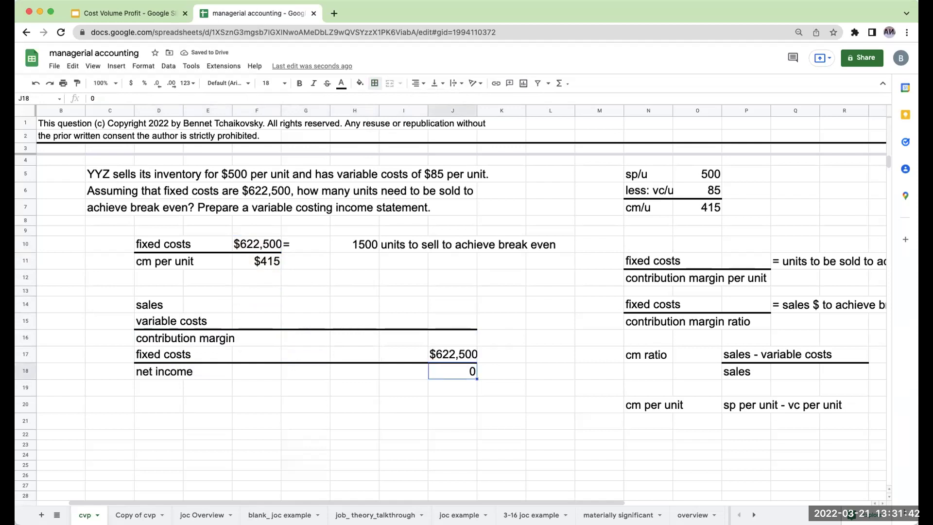
Step: Enter the column heading "units" in F13 above the income statement
key("Up")
key("Up")
key("Up")
key("Left")
key("Left")
key("Up")
key("Left")
key("Up")
key("Left")
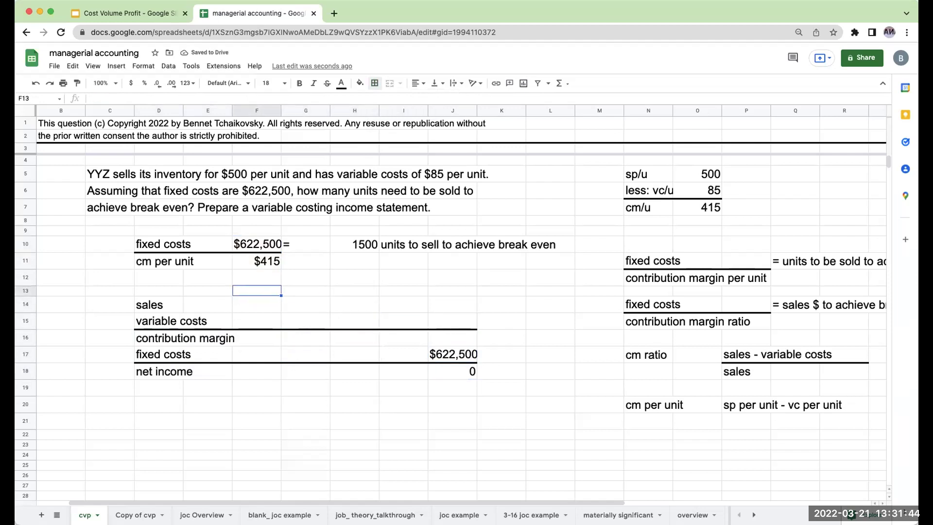
type("units")
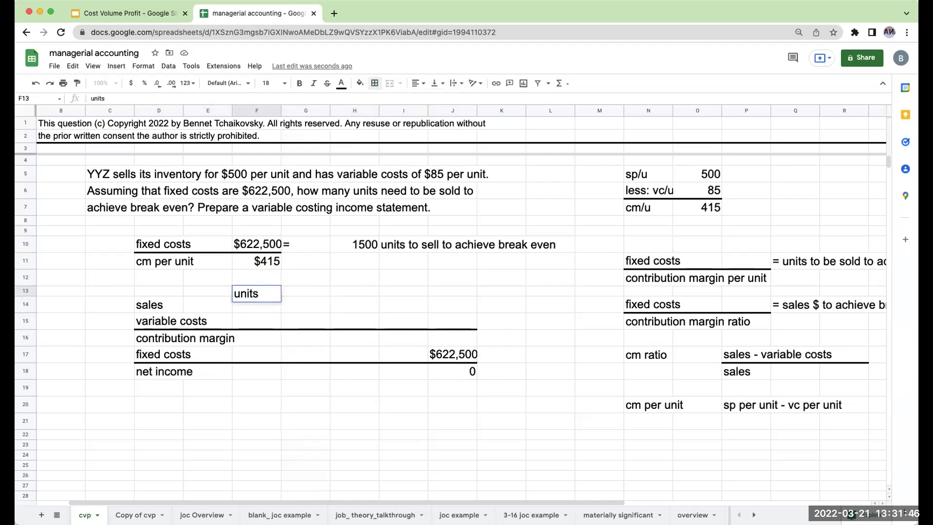
key("Tab")
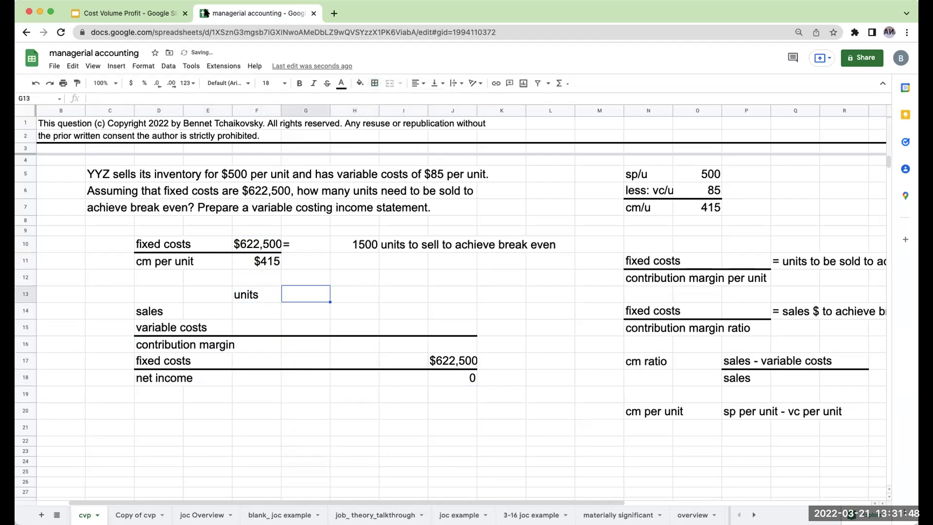
Step: Switch to the Cost Volume Profit presentation and view slide 7, "A Variable Costing Income Statement - further detail"
left_click(129, 14)
scroll(60, 346, "up", 3)
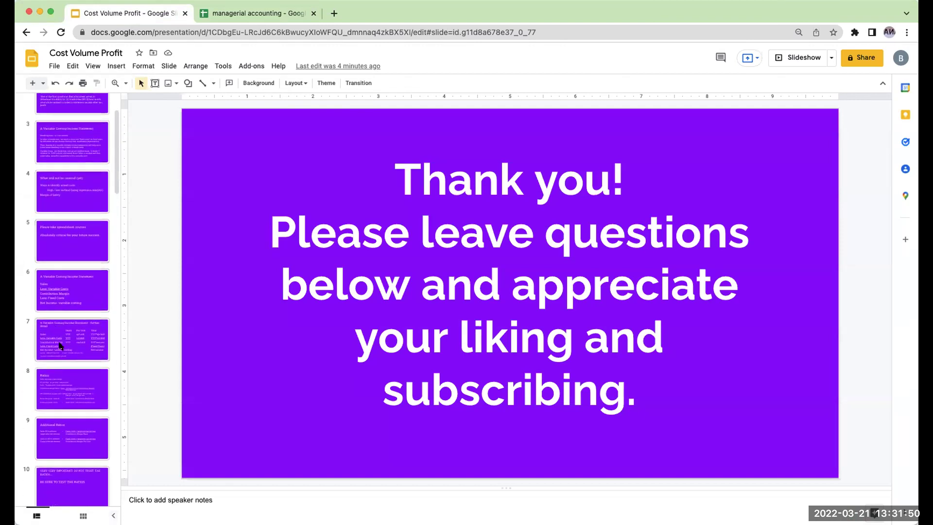
left_click(62, 350)
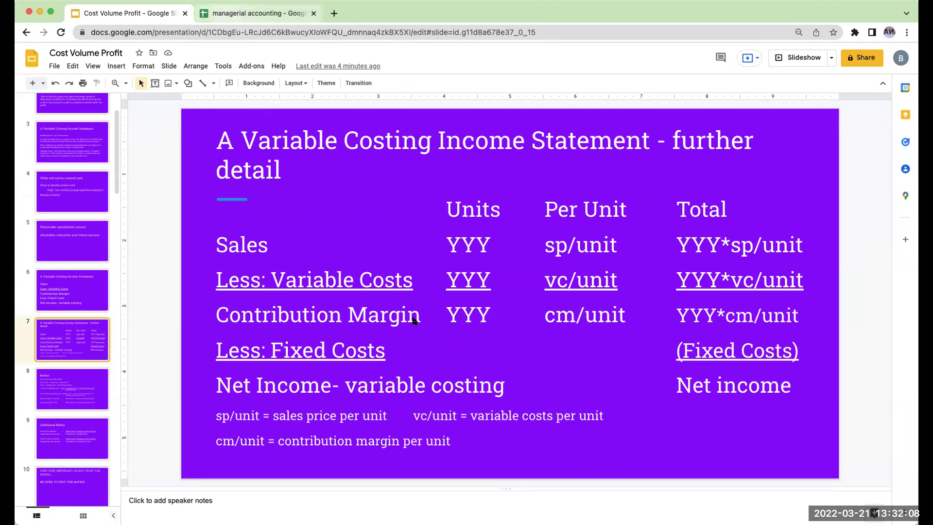
Step: Return to the managerial accounting spreadsheet and enter the column heading "per unit" in G13
left_click(227, 15)
left_click(408, 348)
key("Left")
key("Left")
key("Up")
key("Up")
key("Up")
type("per unit")
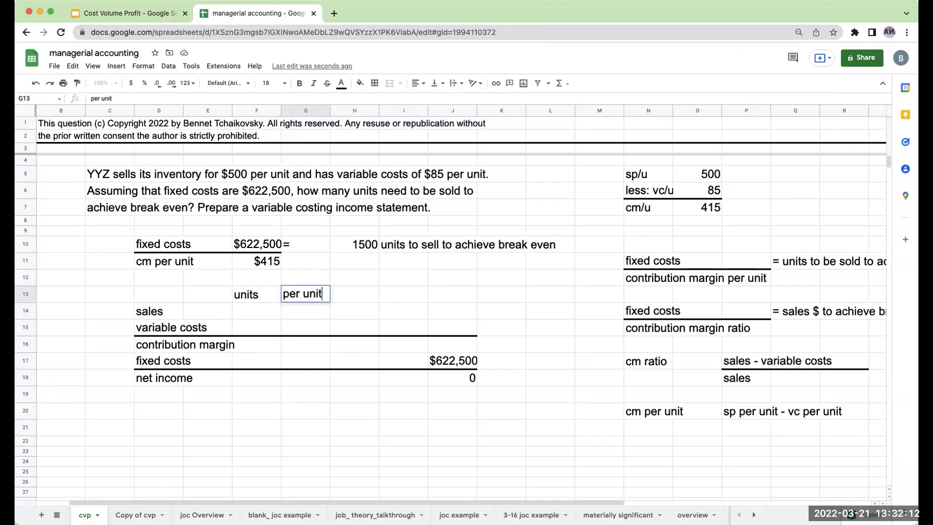
key("Return")
Step: Enter per-unit sales of 500 in G14 and variable costs of 85 in G15, and compute the contribution margin in G16 as G14-G15
key("Right")
key("Left")
type("500")
key("Return")
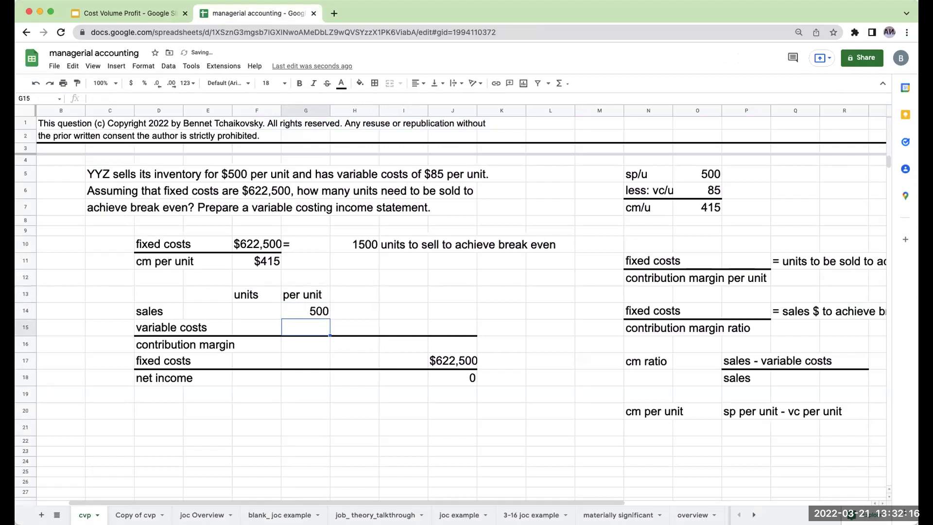
type("85")
key("Return")
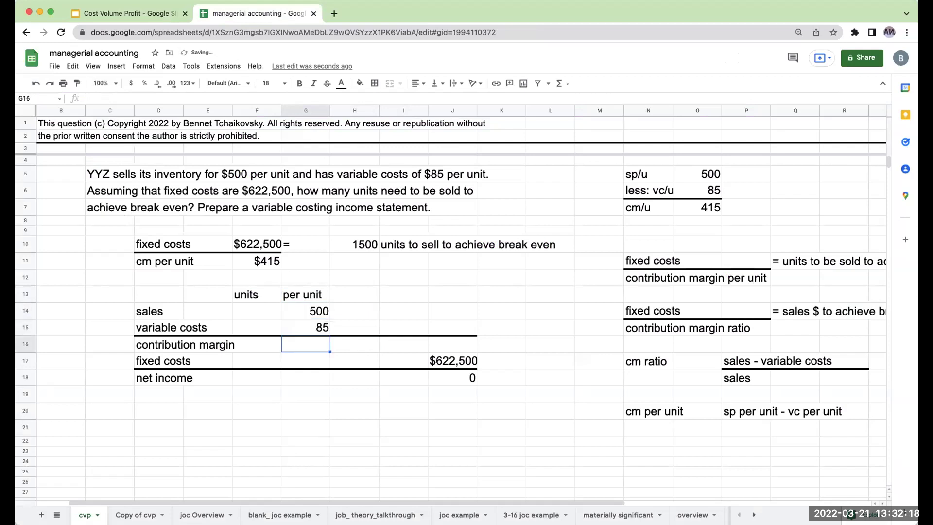
type("+G14-G15")
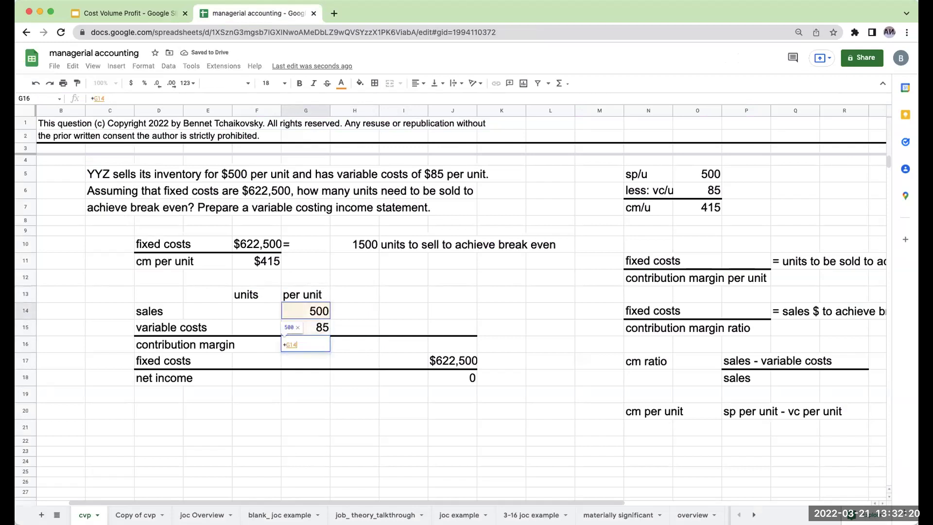
key("Return")
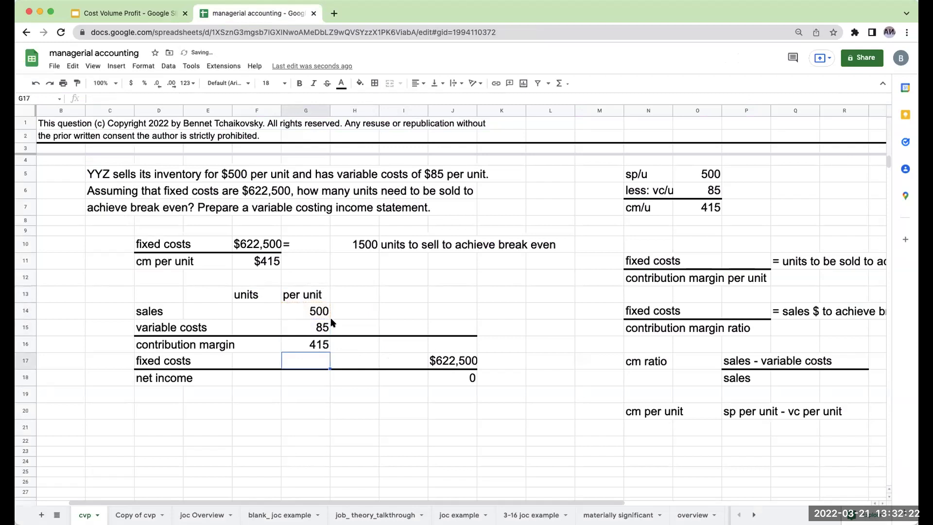
Step: Format the per-unit amounts in G14:G16 as currency without decimals
left_click_drag(322, 313, 312, 346)
left_click(130, 83)
left_click(158, 83)
left_click(158, 83)
left_click(317, 346)
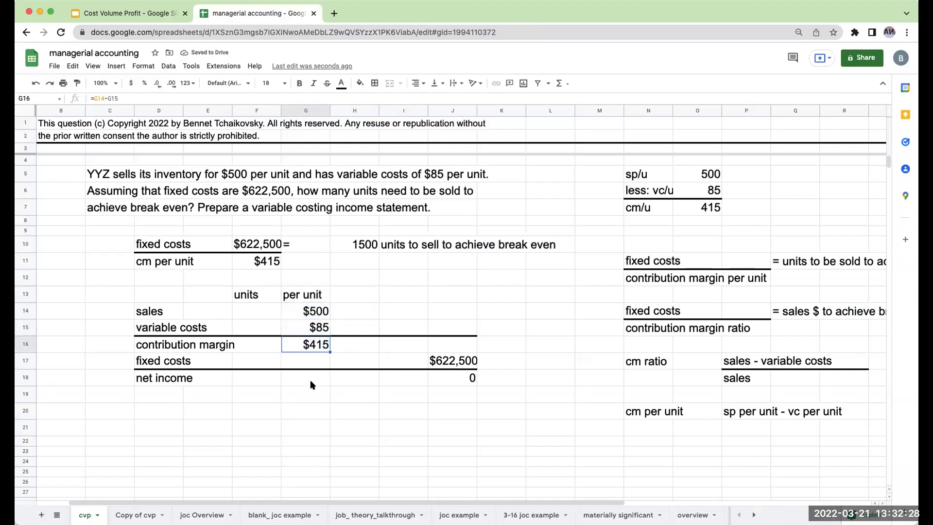
Step: Enter the break-even quantity of 1500 units for the contribution margin in F16
left_click(263, 349)
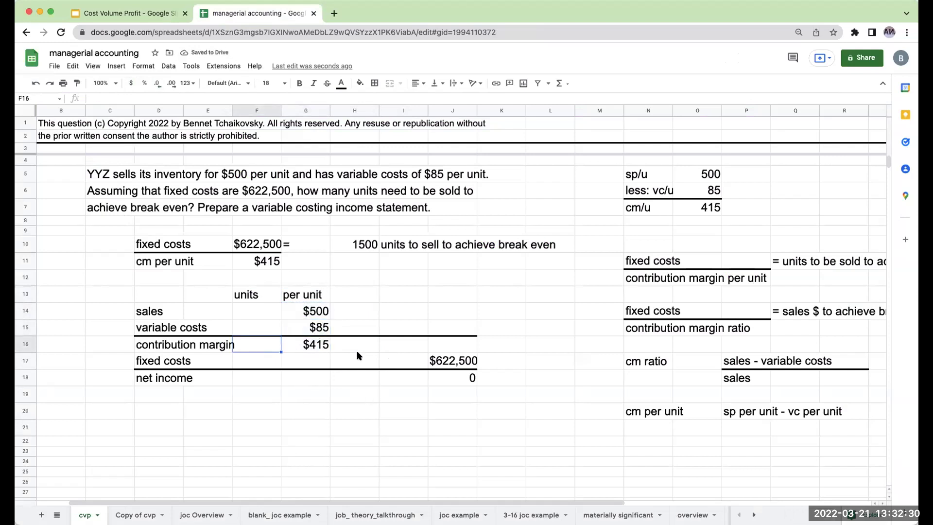
key("Right")
key("Left")
key("Right")
key("Up")
key("Up")
key("Up")
key("Up")
key("Up")
key("Up")
key("Right")
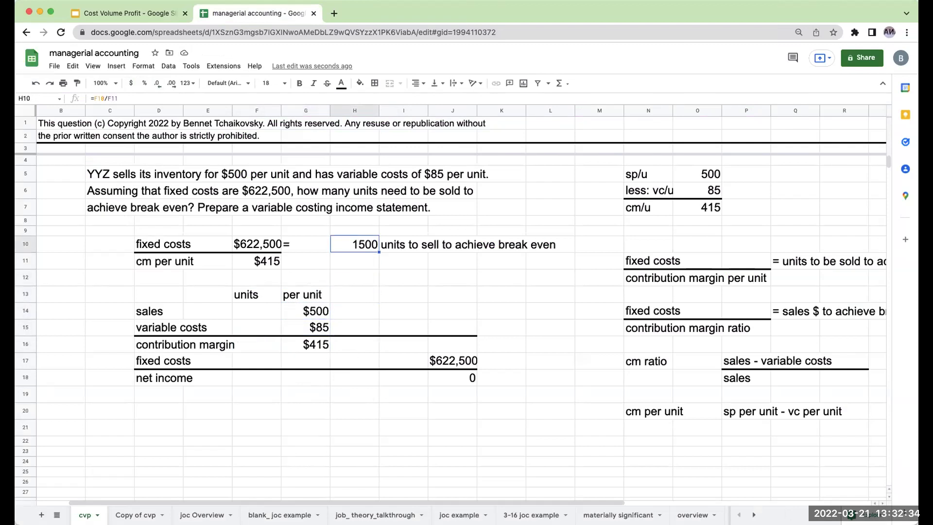
key("Down")
key("Down")
key("Down")
key("Down")
key("Down")
key("Down")
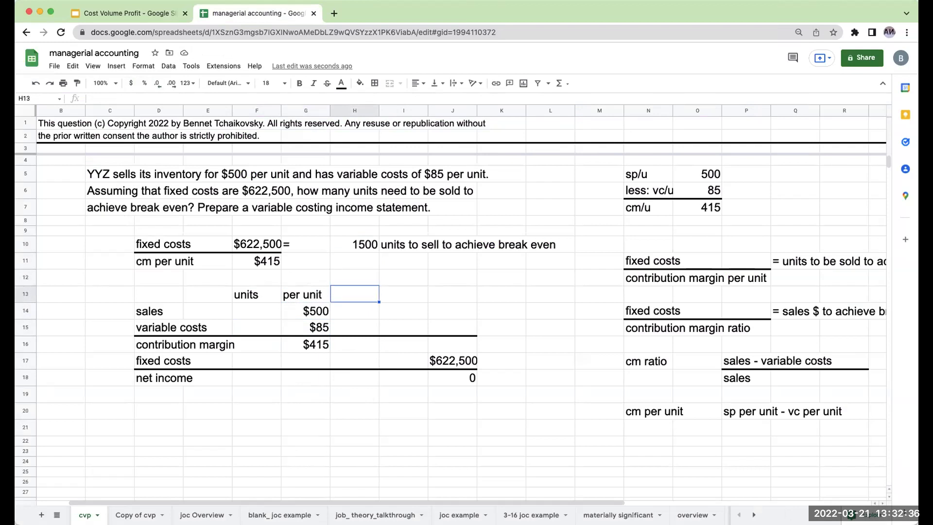
key("Left")
key("Left")
type("1500")
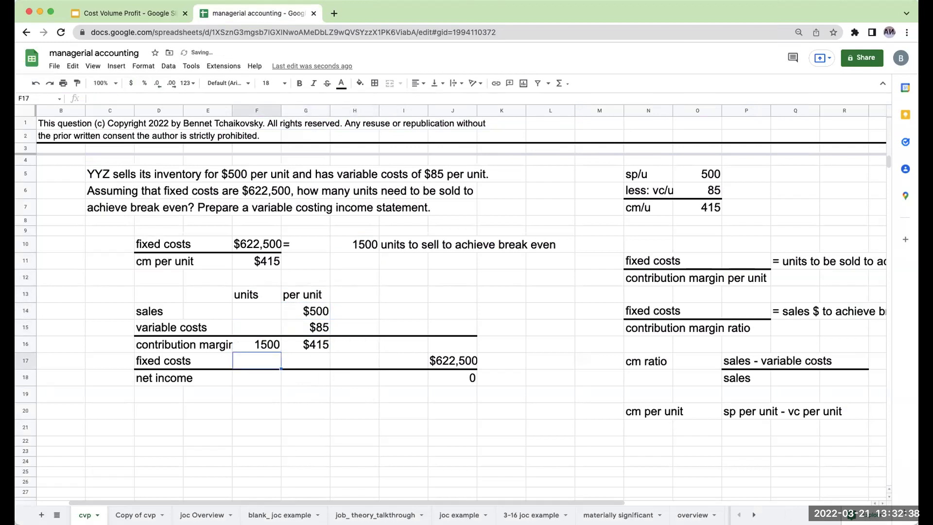
Step: Calculate the total contribution margin in J16 as F16*G16
key("Right")
key("Right")
key("Right")
key("Right")
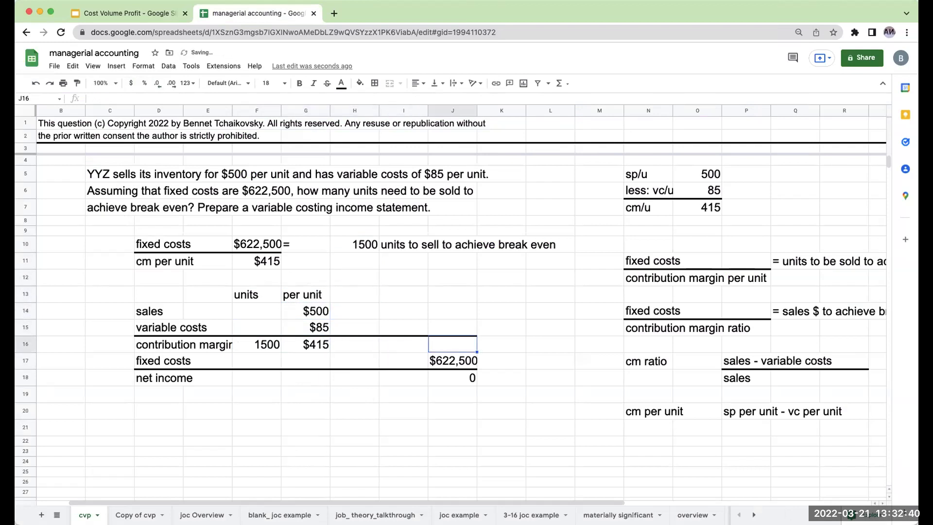
type("+")
key("Left")
key("Left")
key("Left")
key("Left")
type("*")
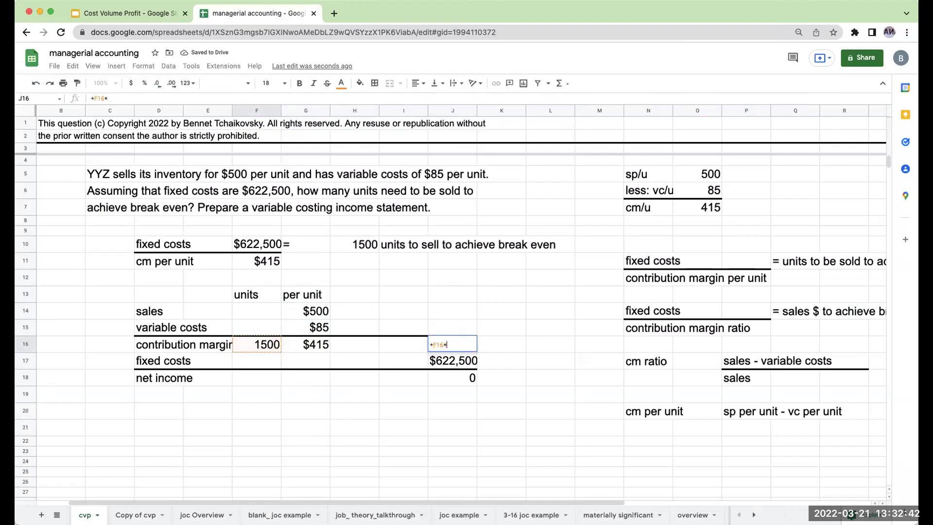
key("Left")
key("Left")
key("Left")
key("Tab")
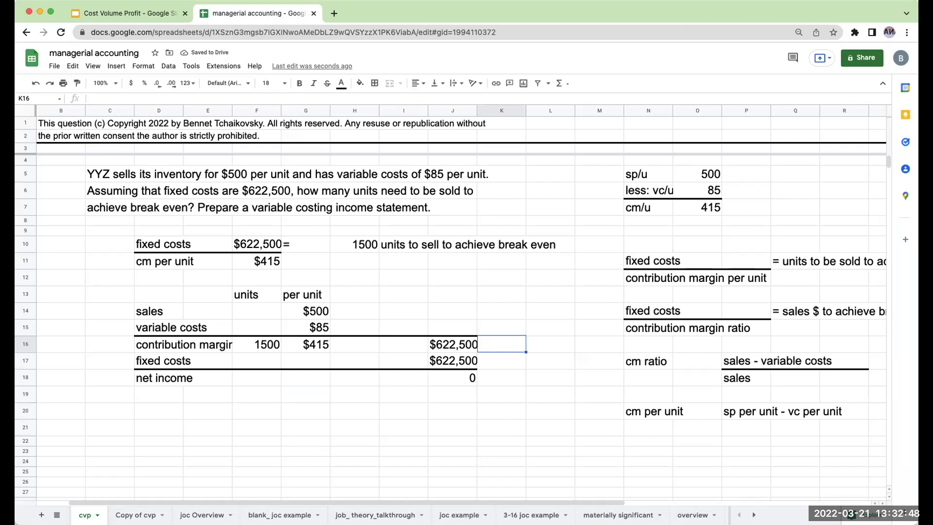
Step: Review the per-unit and total contribution margin formulas in G16 and J16
key("Left")
key("Left")
key("Left")
key("Left")
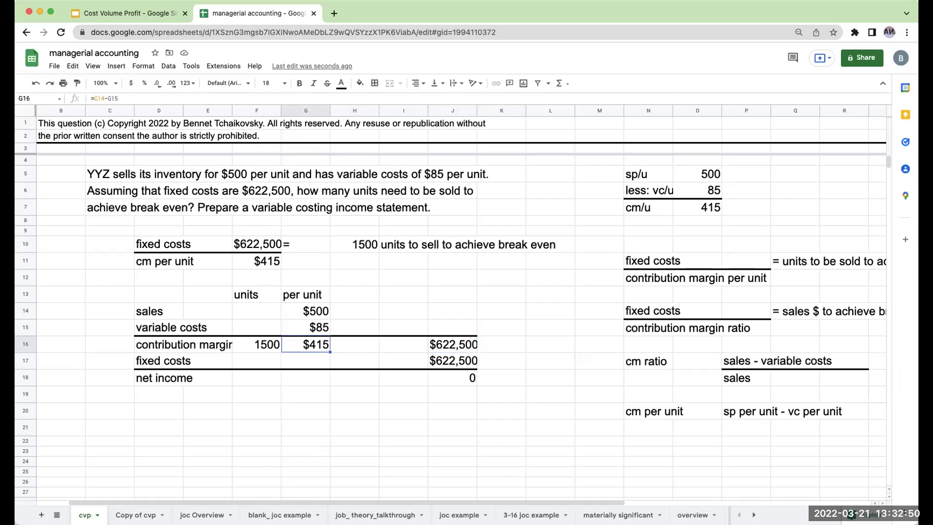
key("Right")
key("Right")
key("Right")
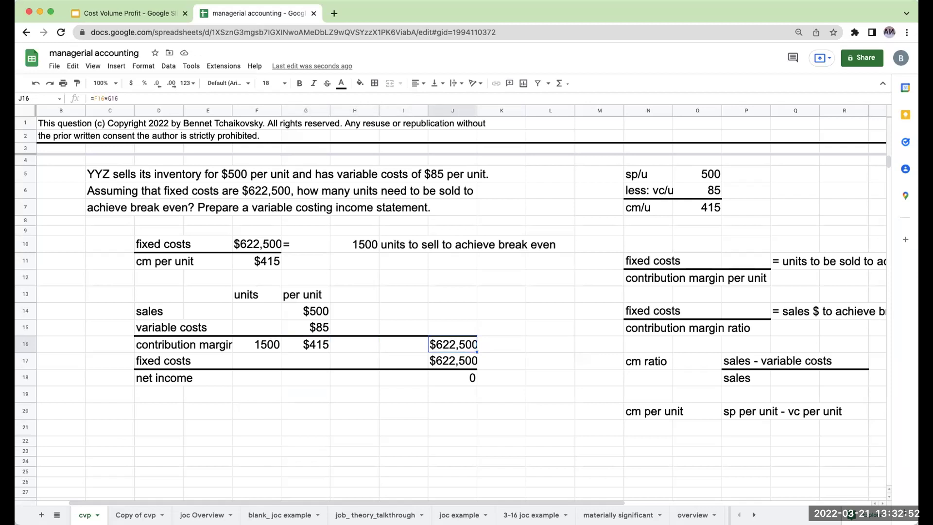
key("Left")
key("Right")
key("Left")
key("Left")
key("Left")
key("Right")
key("Right")
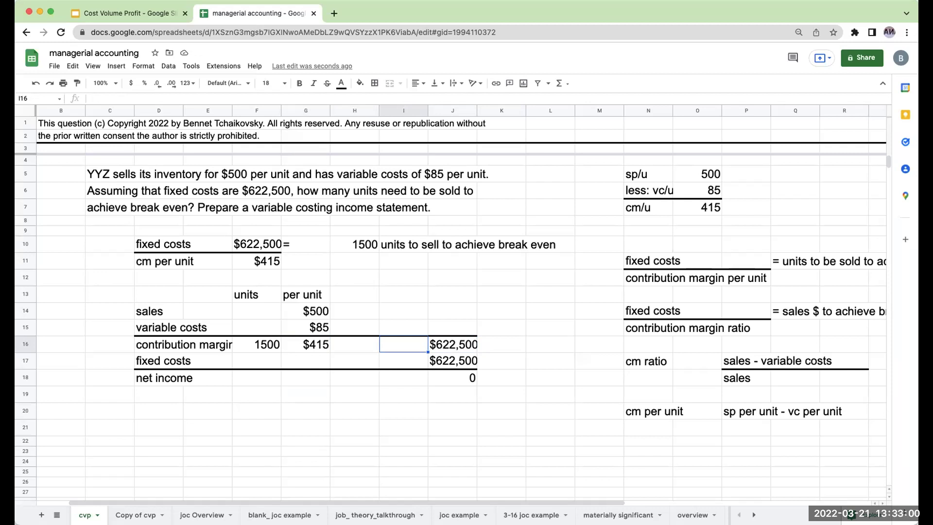
Step: Fill in the units for variable costs in F15 as =F16 and the units for sales in F14 as 1500
key("Up")
key("Left")
key("Left")
key("Left")
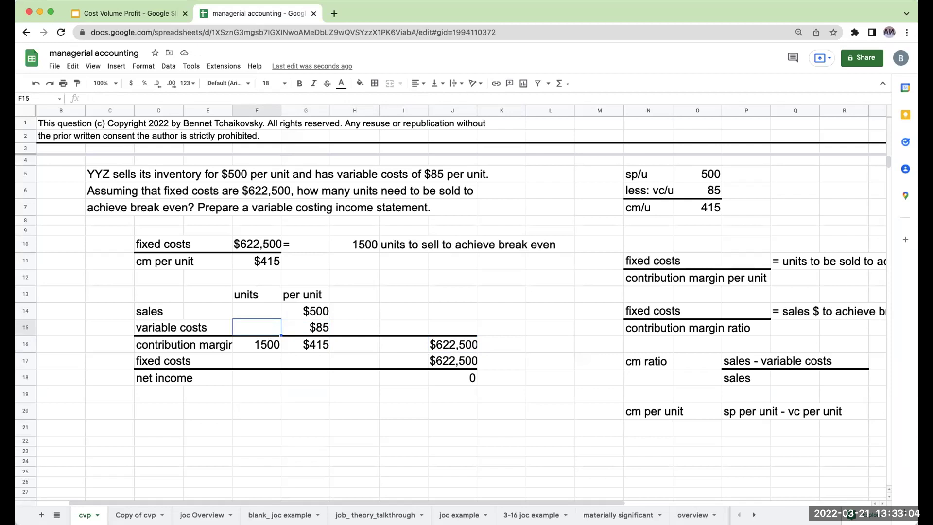
type("1500")
key("Return")
left_click(256, 328)
left_click(256, 311)
type("1500")
key("Return")
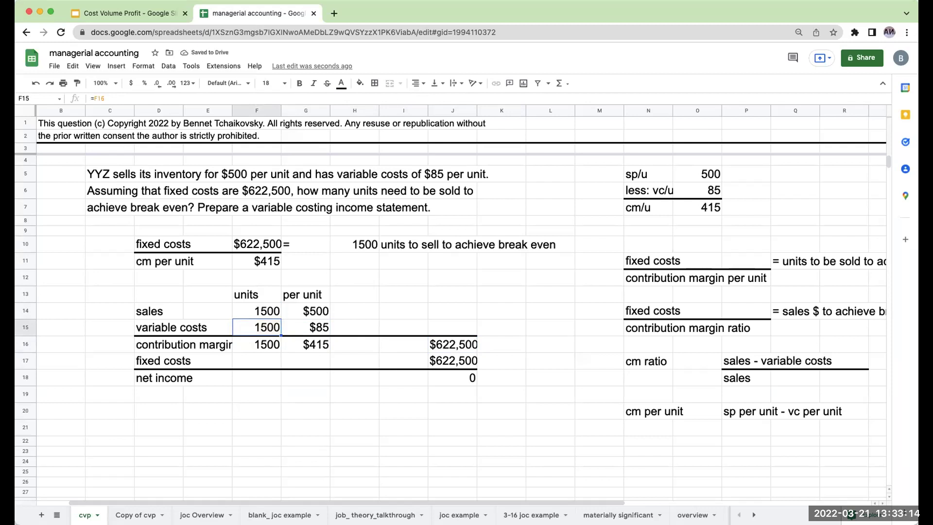
Step: Calculate total sales in J14 as F14*G14
key("Up")
key("Right")
key("Right")
key("Right")
key("Right")
type("+")
key("Left")
key("Left")
key("Left")
key("Left")
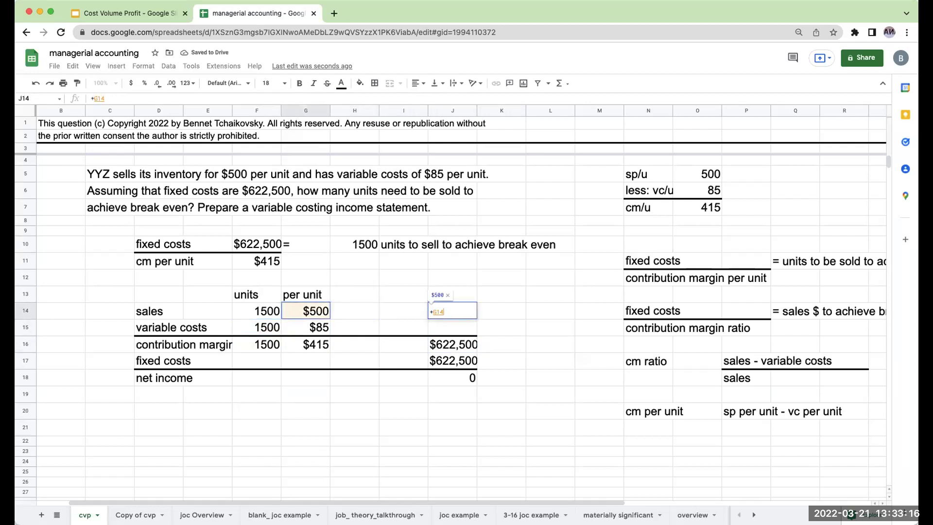
type("*")
key("Left")
key("Left")
key("Left")
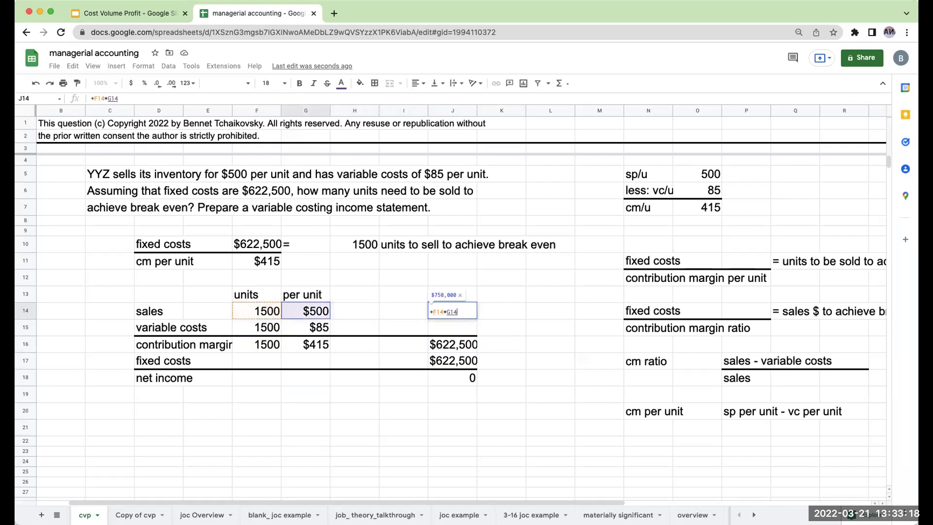
key("Return")
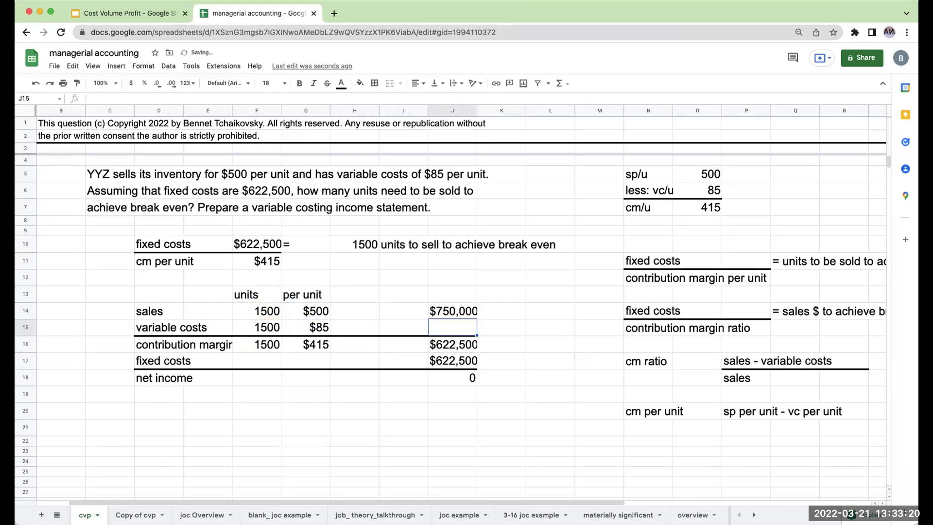
Step: Calculate total variable costs in J15 as F15*G15
type("+")
key("Left")
key("Left")
key("Left")
key("Left")
type("*")
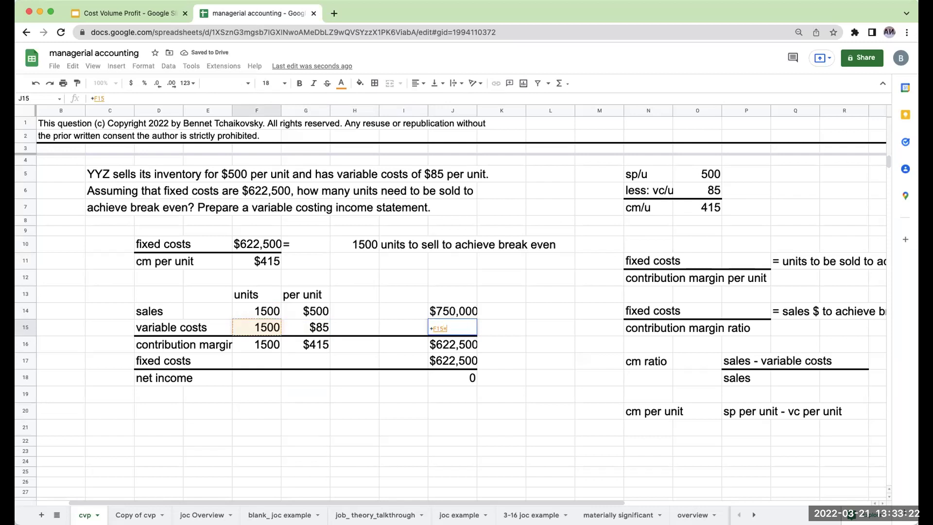
key("Left")
key("Left")
key("Left")
key("Return")
Step: Note the calculations 1500*500 in K14 and 1500*85 in K15 beside the totals
key("Right")
key("Up")
key("Up")
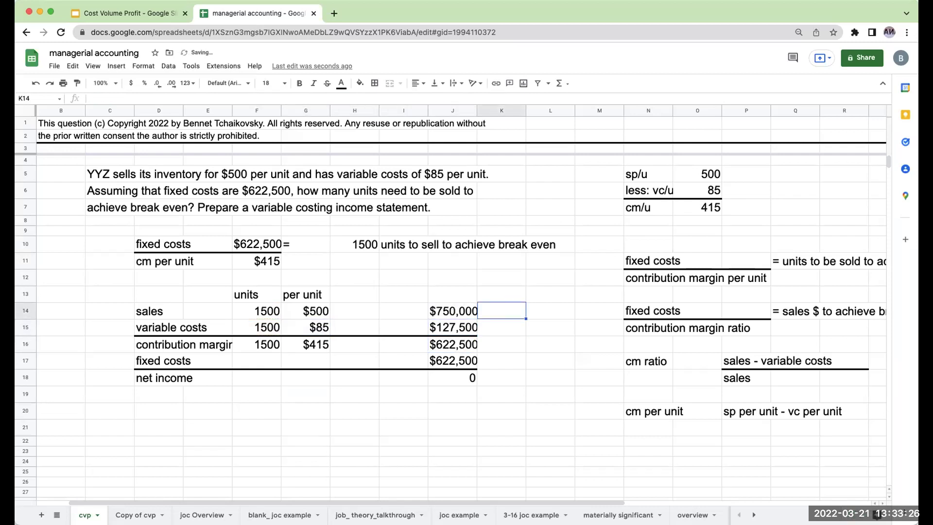
type("1500*500")
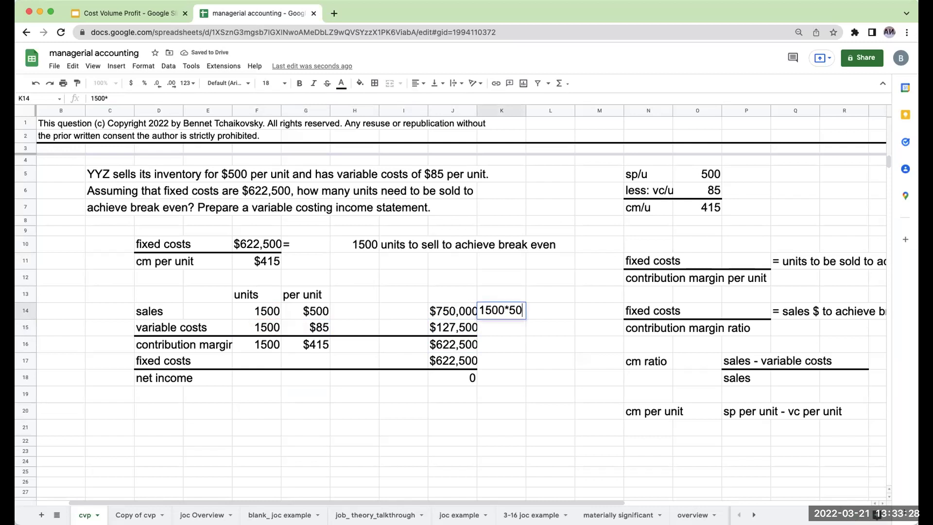
key("Return")
type("1500*85")
key("Return")
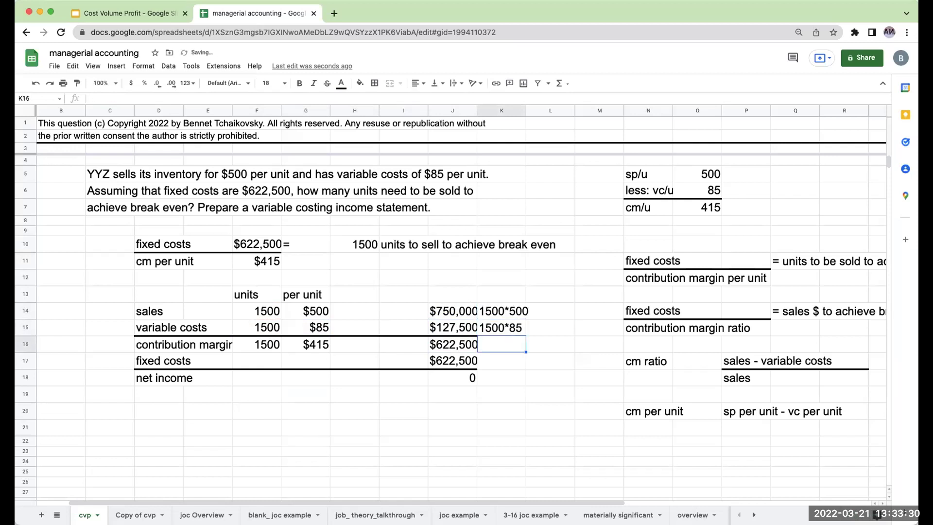
Step: Compute J14-J15 in K16 as a check on the total contribution margin, and clear the cell again
type("+")
key("Left")
key("Up")
key("Up")
type("-")
key("Left")
key("Up")
key("Return")
key("Up")
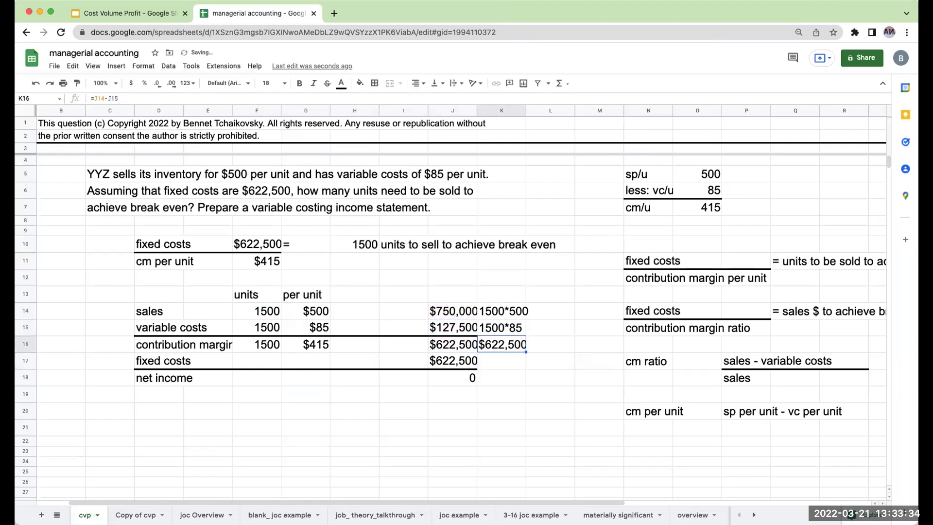
key("Delete")
key("Down")
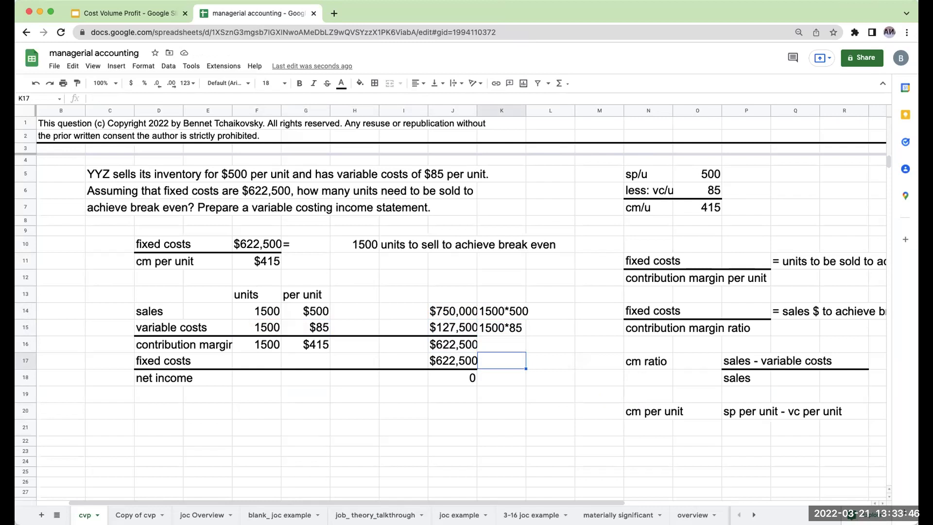
Step: Add an outer border around the break-even units calculation in C9:L12
left_click_drag(108, 221, 575, 257)
left_click_drag(110, 230, 557, 278)
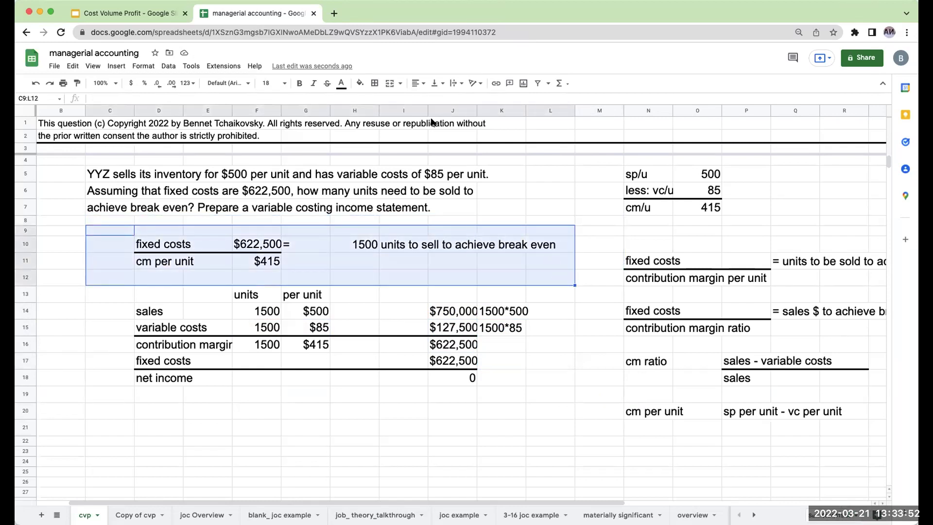
left_click(374, 83)
left_click(428, 101)
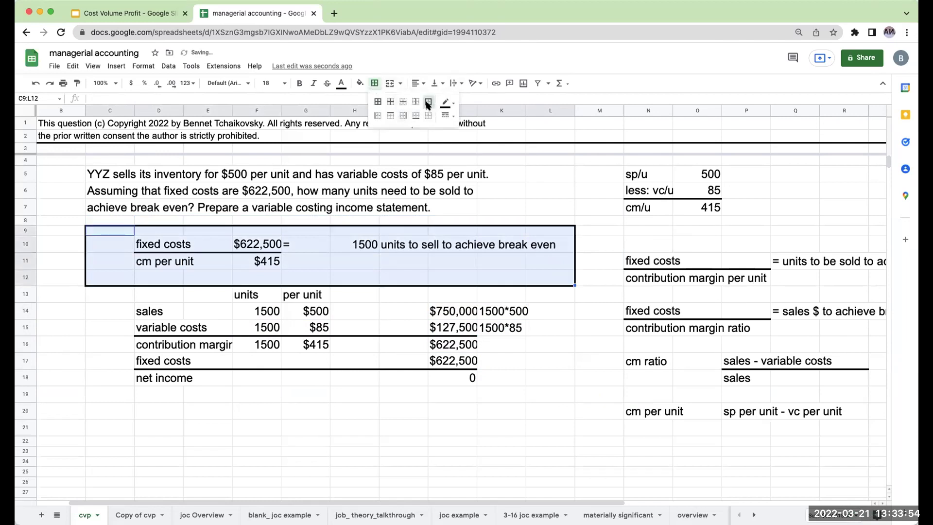
left_click(554, 344)
Step: Copy the reference formulas in N11:S20 to N37 beside the second YYZ question
left_click_drag(653, 261, 882, 418)
key("ctrl+c")
scroll(737, 379, "down", 5)
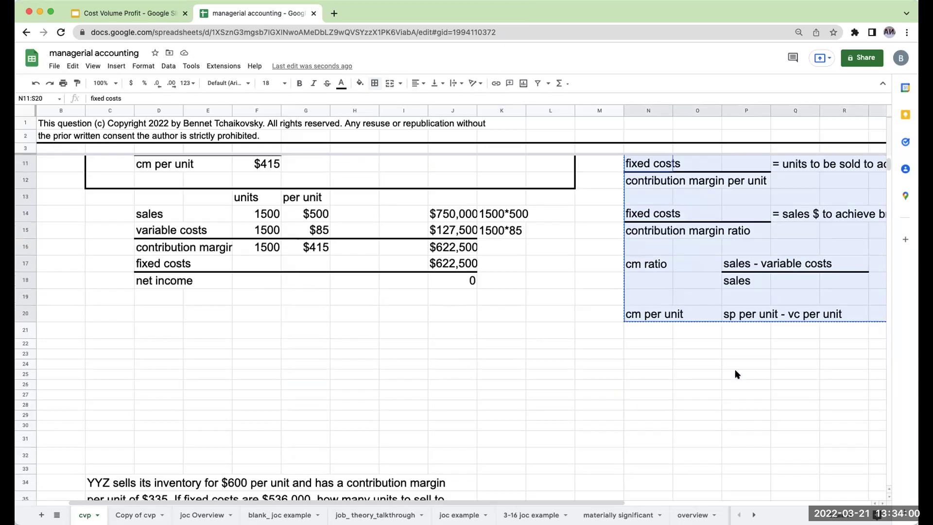
scroll(735, 375, "down", 2)
left_click(640, 350)
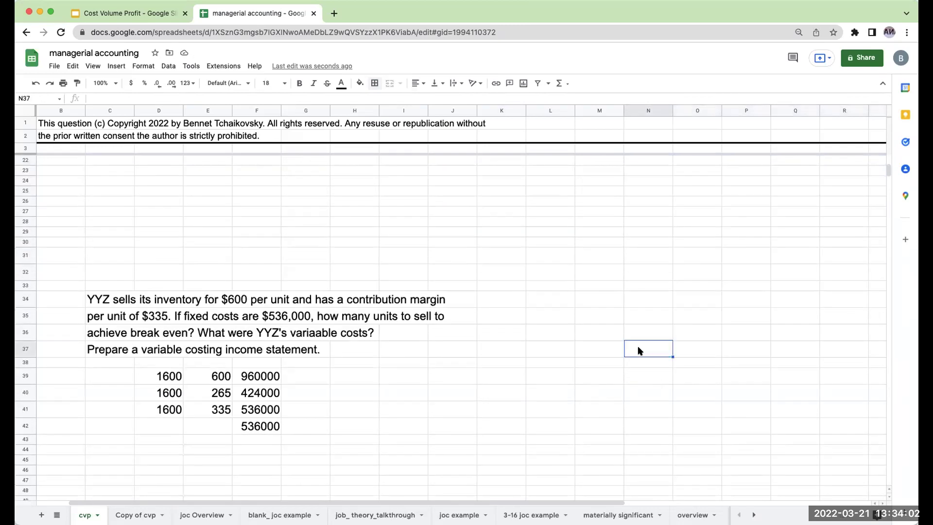
key("ctrl+v")
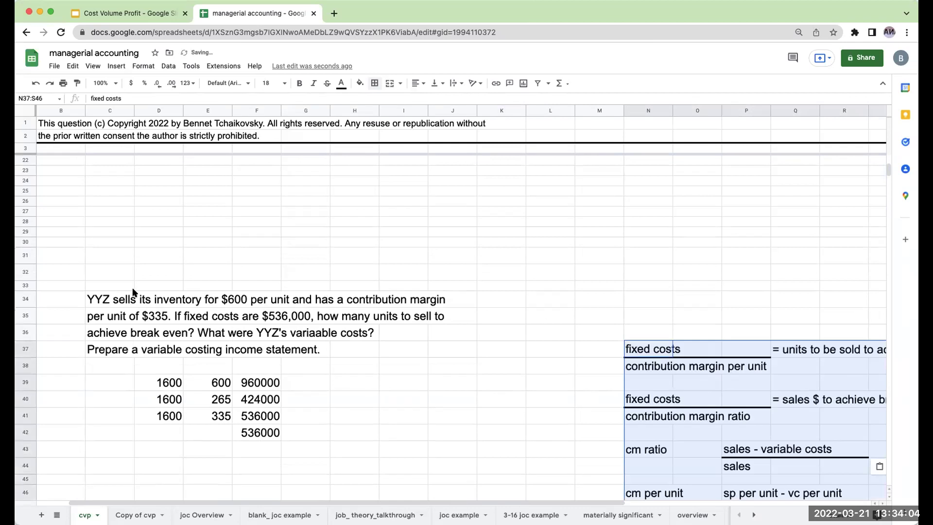
Step: Clear the old answer figures below the second question in C39:G45
left_click(111, 306)
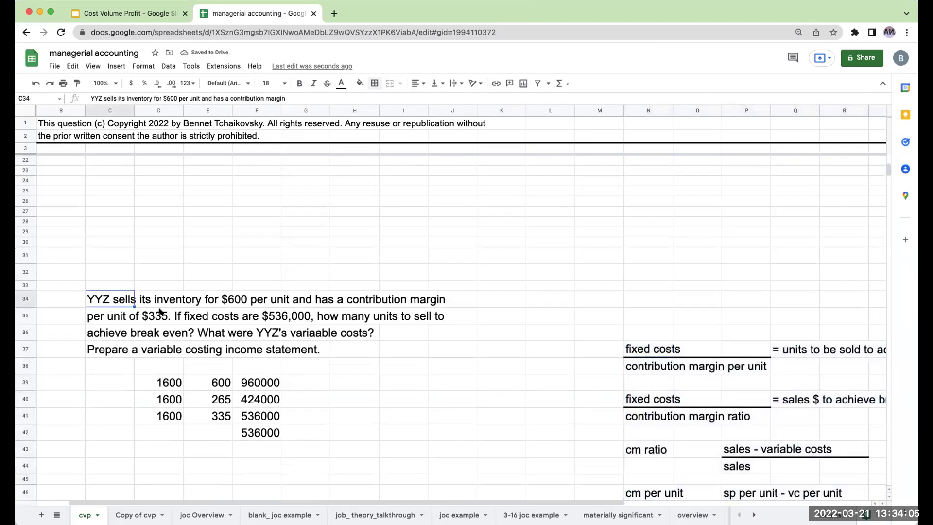
left_click(126, 368)
left_click_drag(117, 383, 311, 469)
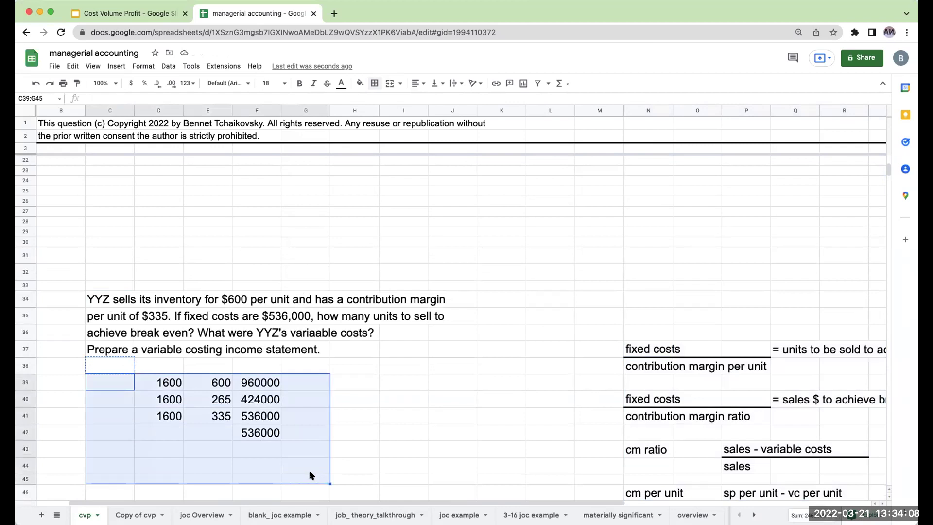
key("Delete")
left_click(373, 387)
Step: Add top and bottom borders across row 21 to separate the two questions
scroll(360, 383, "up", 5)
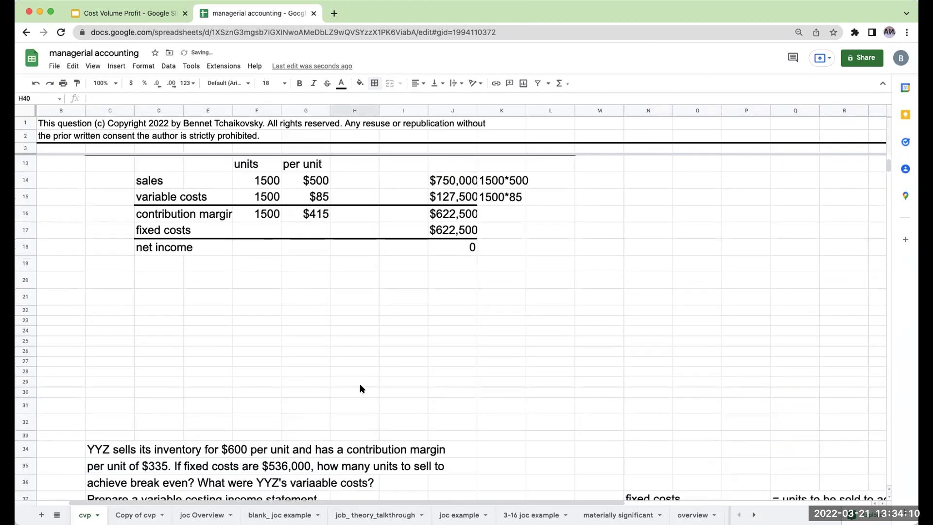
scroll(359, 384, "down", 1)
left_click(27, 263)
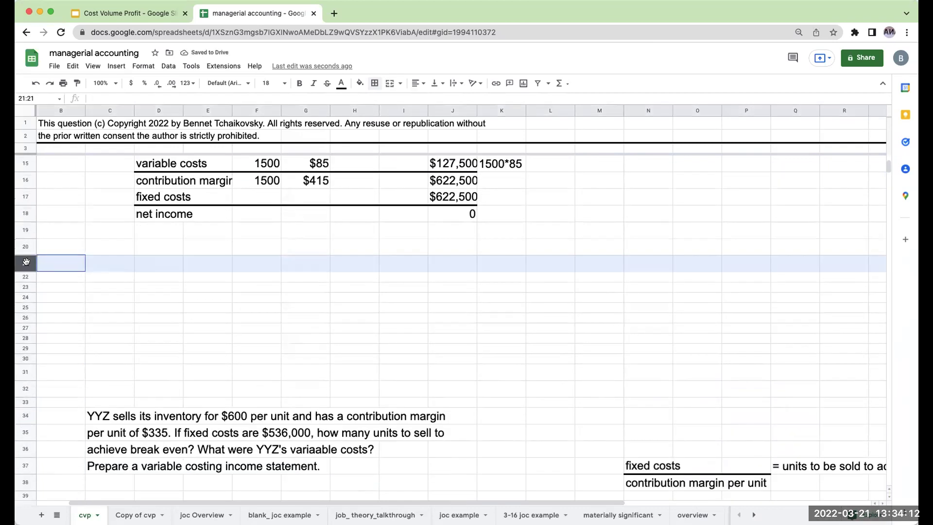
left_click(375, 83)
left_click(390, 115)
left_click(416, 115)
left_click(257, 318)
Step: Delete the empty rows 23 to 32 above the second question
left_click_drag(22, 288, 27, 389)
right_click(104, 357)
left_click(141, 227)
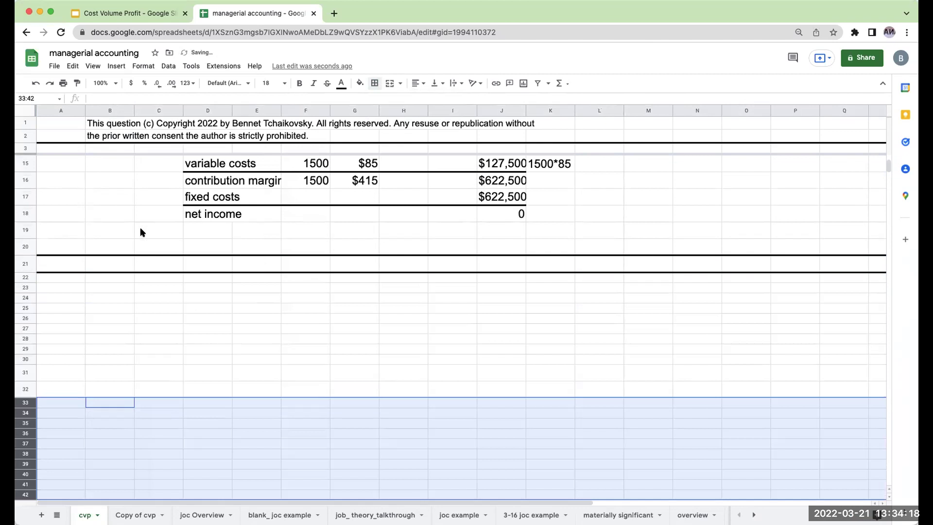
left_click(36, 83)
right_click(160, 302)
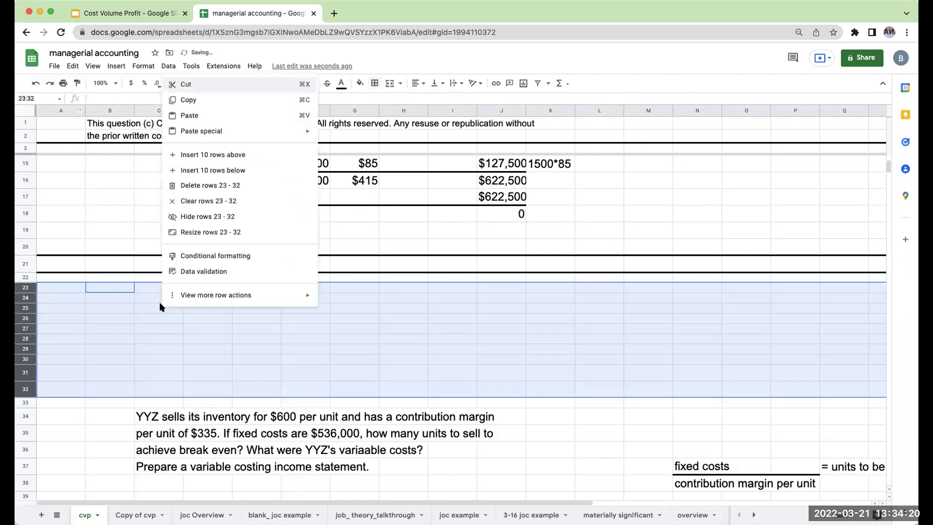
left_click(211, 186)
left_click(331, 338)
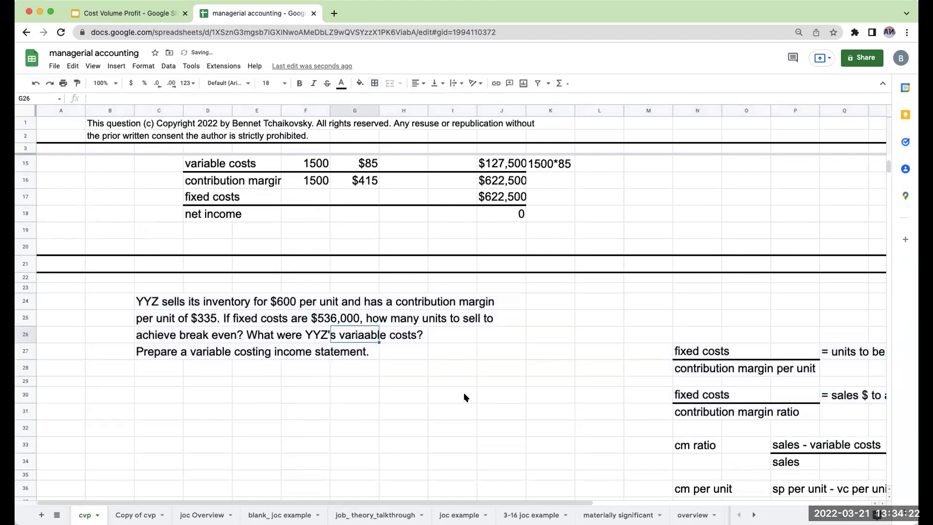
Step: Correct the spelling of "variaable" to "variable" in the question text in C26
left_click(286, 381)
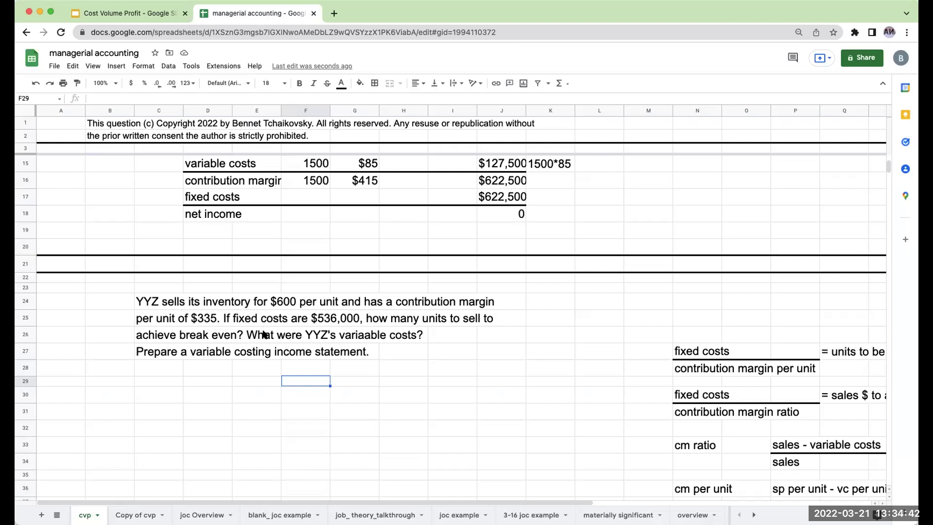
left_click(208, 346)
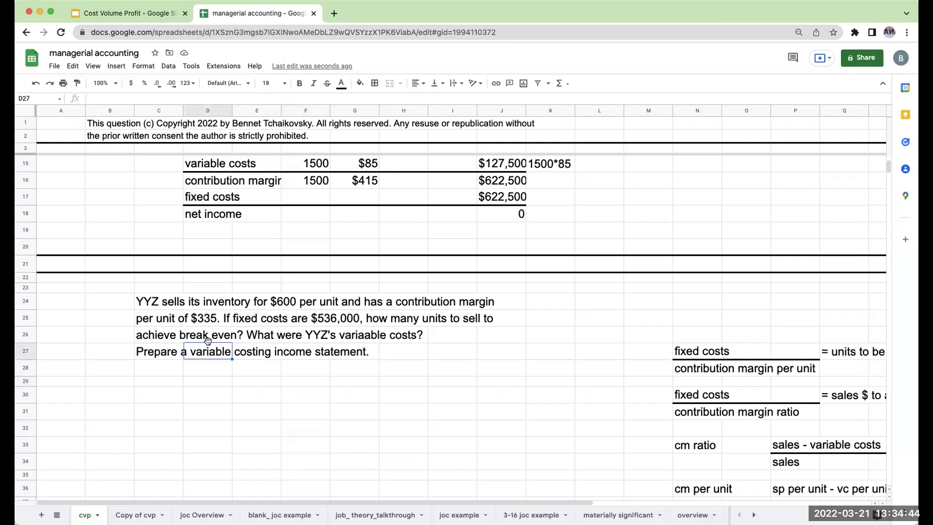
left_click(162, 337)
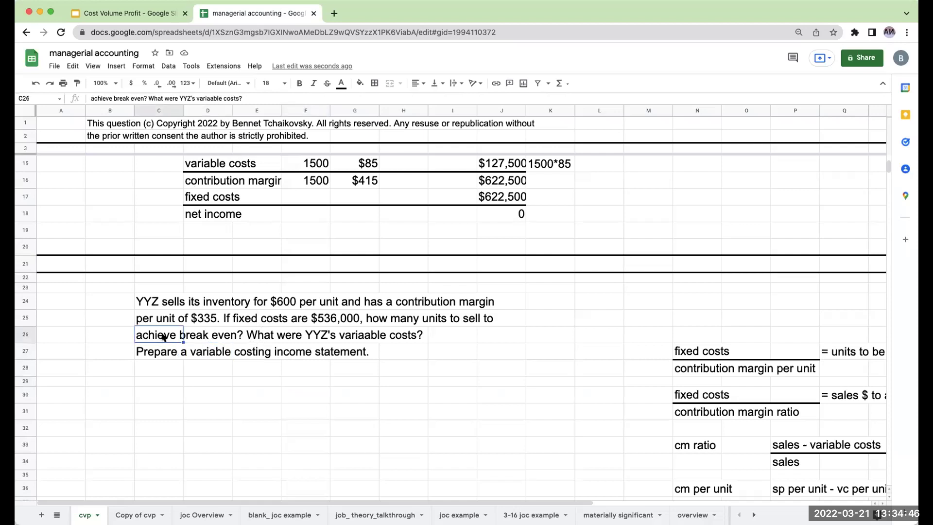
left_click(208, 98)
key("BackSpace")
key("Return")
Step: Examine the reference formula for sales dollars to achieve break even, fixed costs over contribution margin ratio
key("Up")
key("Down")
key("Down")
key("Down")
key("Down")
key("Right")
key("Right")
key("Right")
key("Right")
key("Left")
key("Left")
key("Up")
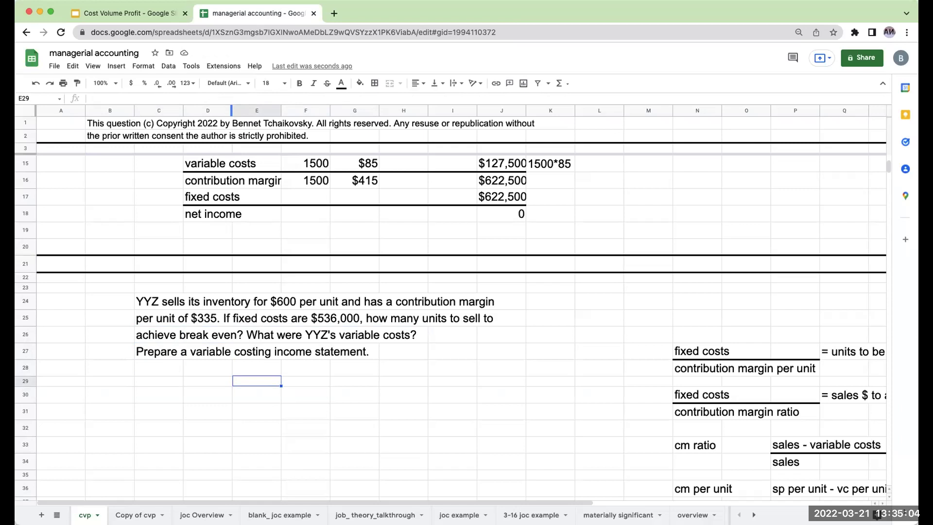
left_click(694, 392)
left_click(832, 398)
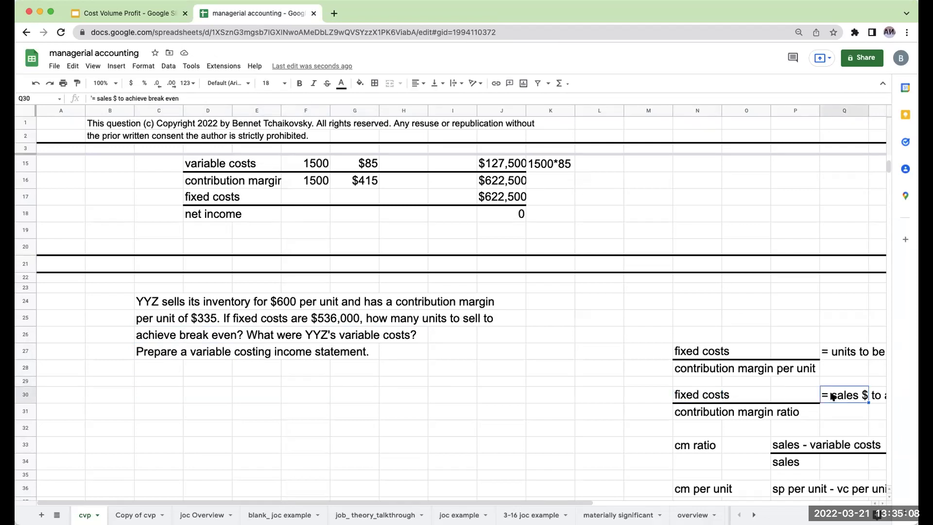
key("Right")
key("Right")
Step: Enter the label "fixed costs" in F30 below the second question
key("Left")
key("Left")
key("Left")
key("Left")
key("Left")
key("Left")
key("Left")
key("Left")
key("Left")
key("Left")
key("Left")
key("Left")
key("Left")
key("Left")
key("Left")
key("Left")
key("Left")
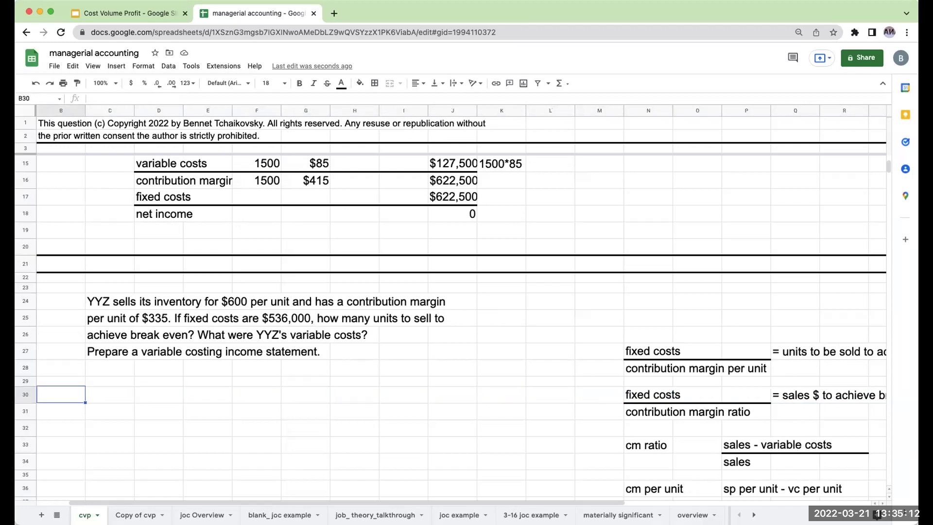
key("Right")
key("Right")
key("Right")
key("Right")
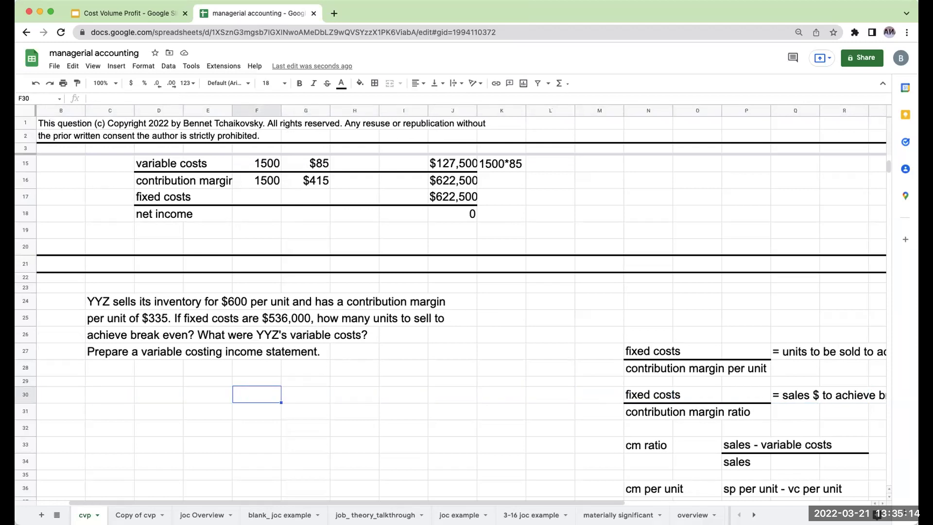
type("fixed ")
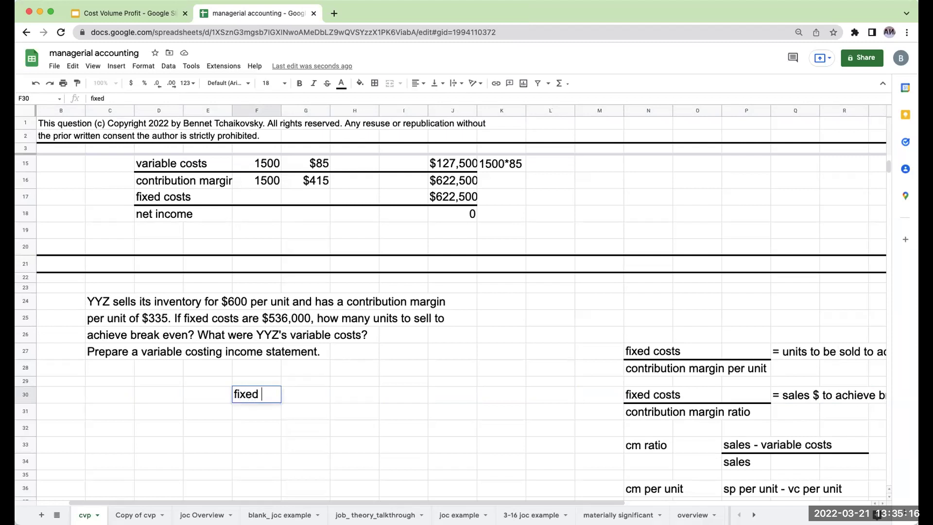
type("costs")
key("Return")
Step: Enter fixed costs of 536000 in H30 and format the amount as currency
left_click(355, 394)
type("536000")
key("Return")
key("Up")
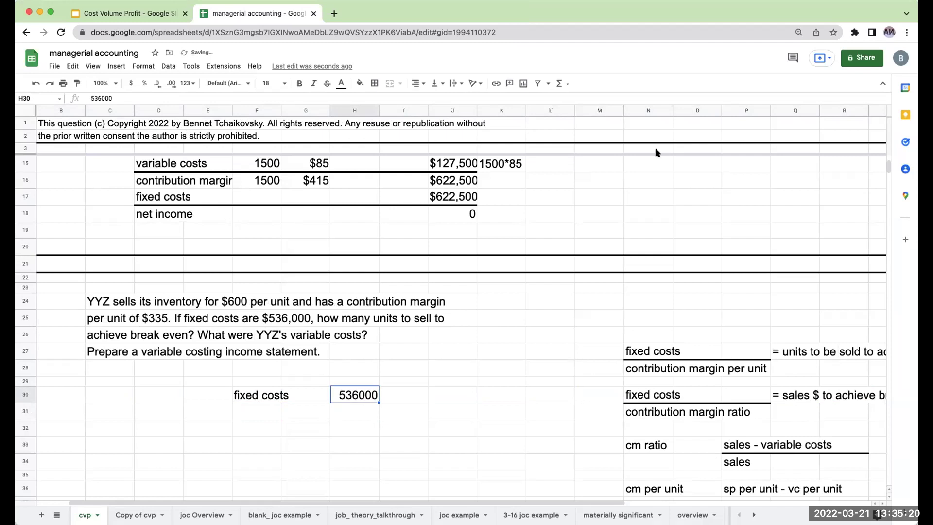
left_click(131, 83)
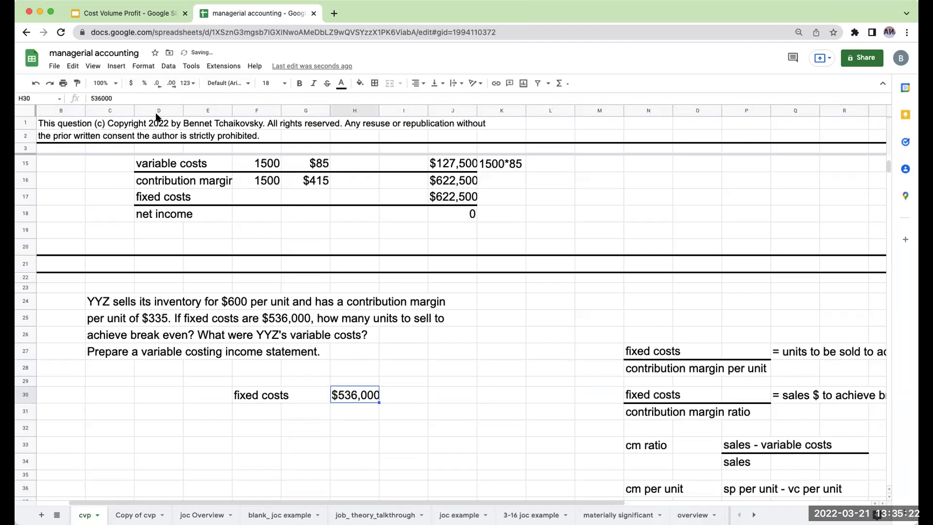
Step: Add a top border to F31:G31 as the fraction line under the fixed costs label
left_click(314, 428)
left_click_drag(238, 412, 295, 410)
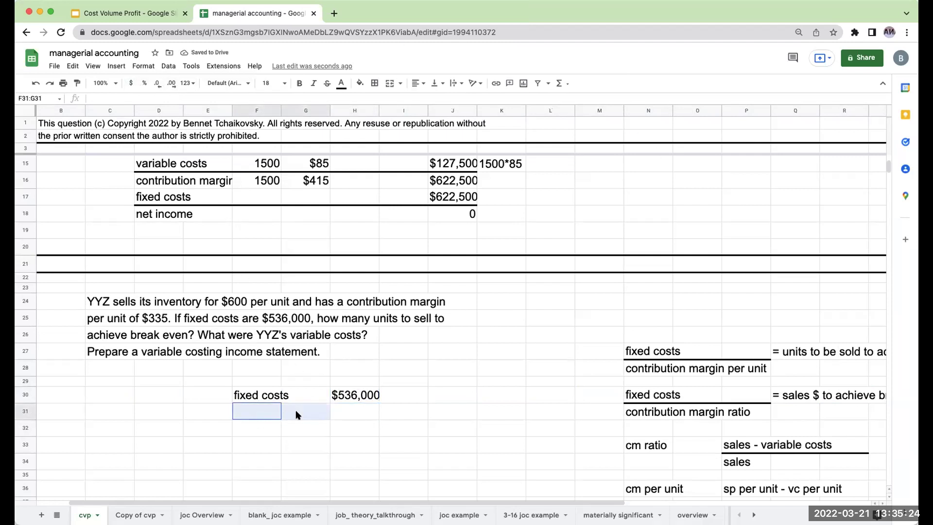
left_click(375, 83)
left_click(390, 115)
left_click(495, 412)
left_click(508, 393)
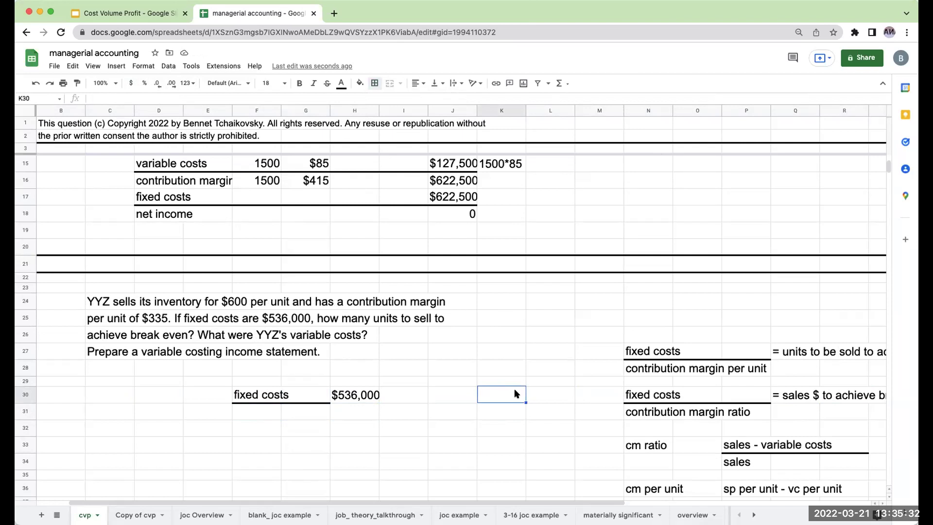
type("600")
key("Return")
key("Up")
left_click(753, 447)
left_click(777, 440)
left_click(728, 441)
Step: Set up the contribution margin ratio with 335 in K30 over 600 in K31, separated by a border line
left_click(501, 395)
type("335")
key("Return")
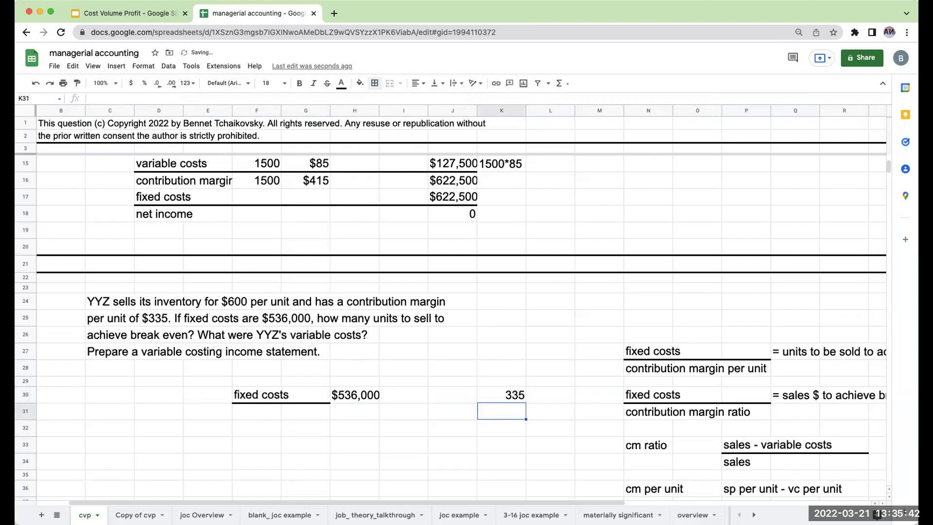
type("600")
key("Return")
key("Up")
left_click(378, 83)
left_click(390, 116)
Step: Calculate the contribution margin ratio in L30 as K30/K31
left_click(549, 400)
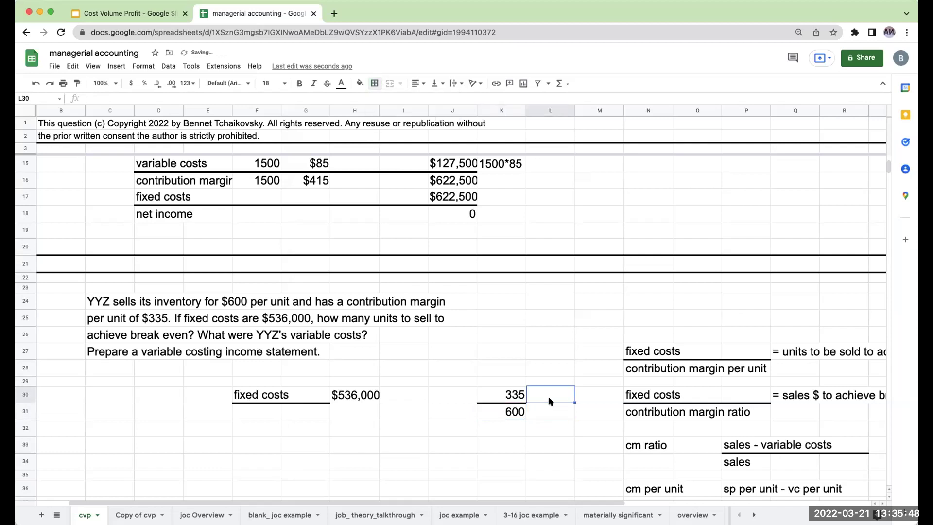
type("=K30/K31")
key("Return")
key("Up")
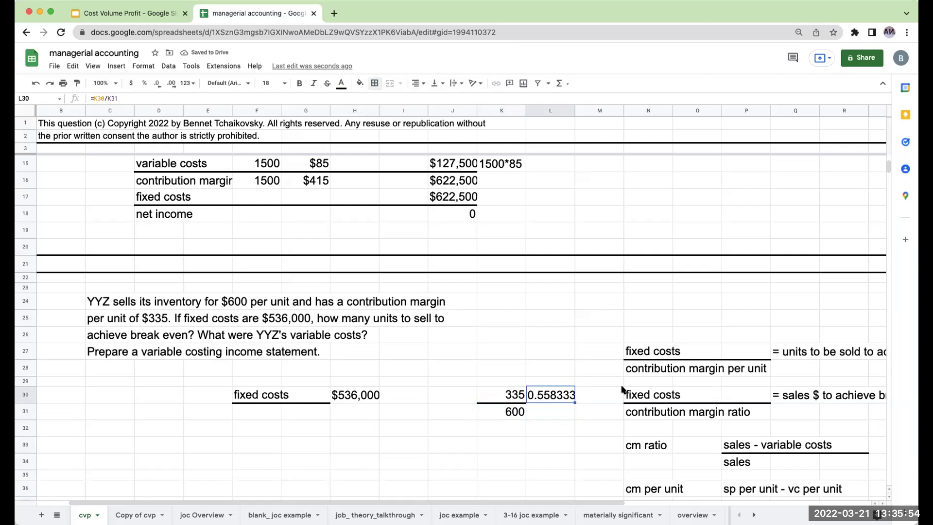
Step: Link H31 to the contribution margin ratio in L30, below the fixed costs amount
left_click(439, 406)
left_click(436, 399)
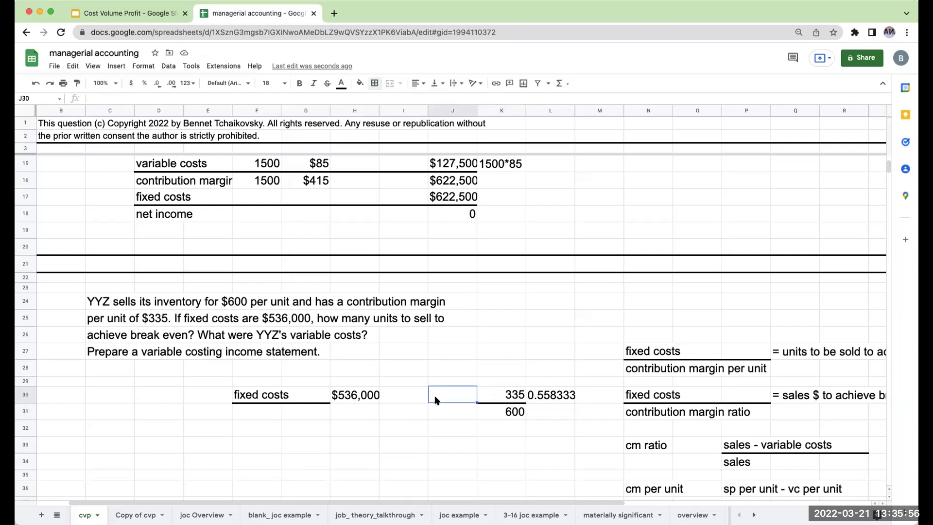
left_click(355, 414)
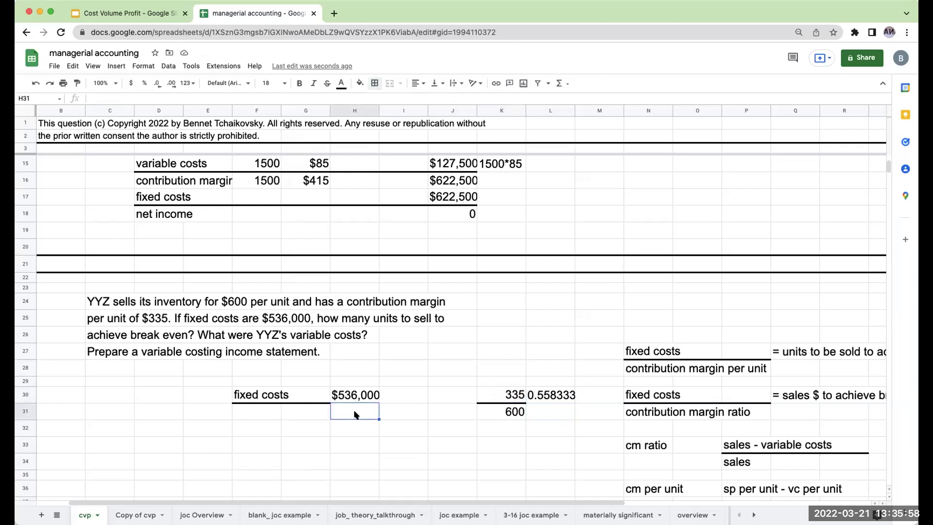
type("=")
key("Right")
key("Right")
key("Up")
key("Right")
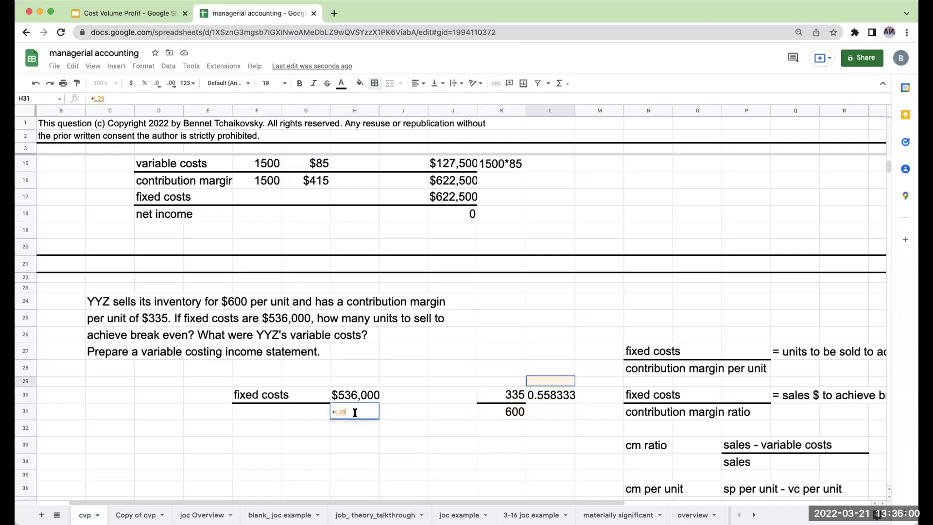
key("Return")
Step: Calculate the break-even sales dollars in I30 as H30/H31
left_click(403, 395)
type("=H30/H31")
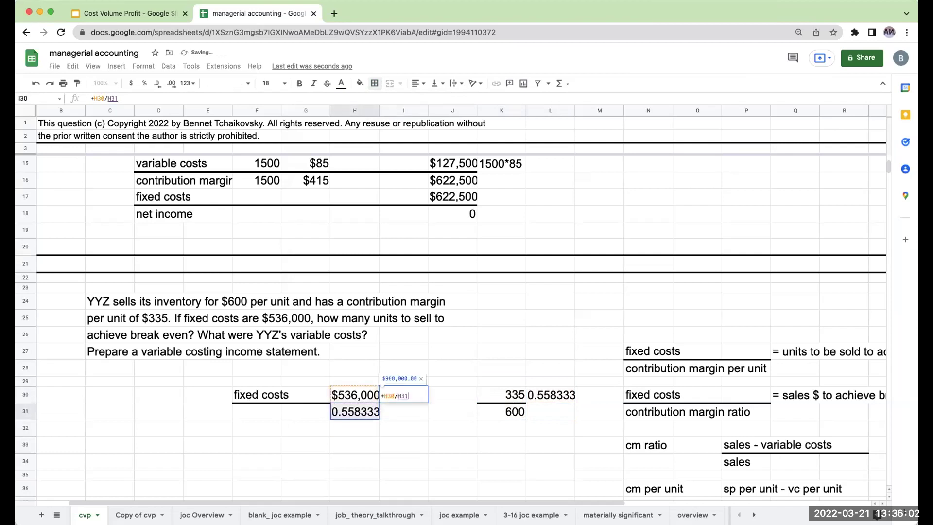
key("Return")
key("Up")
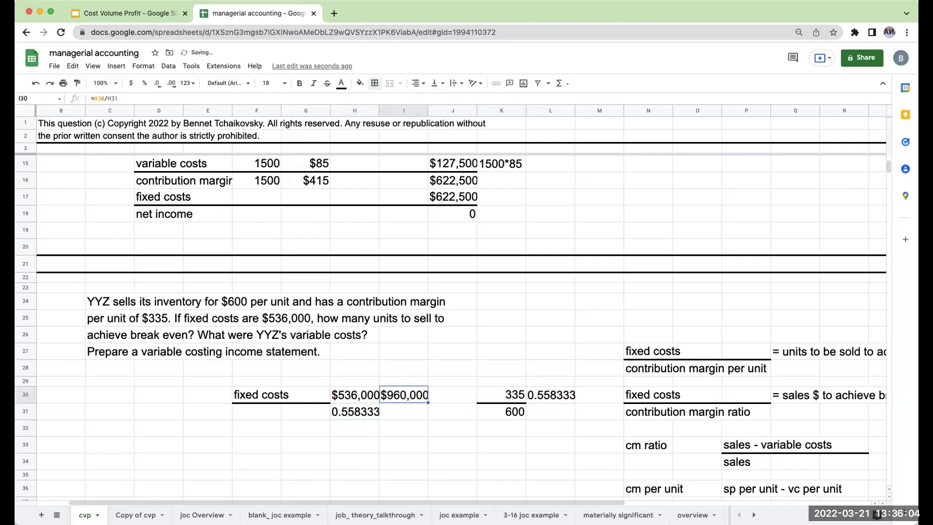
Step: Label the denominator in F31 as "cont margin ratio"
left_click(256, 412)
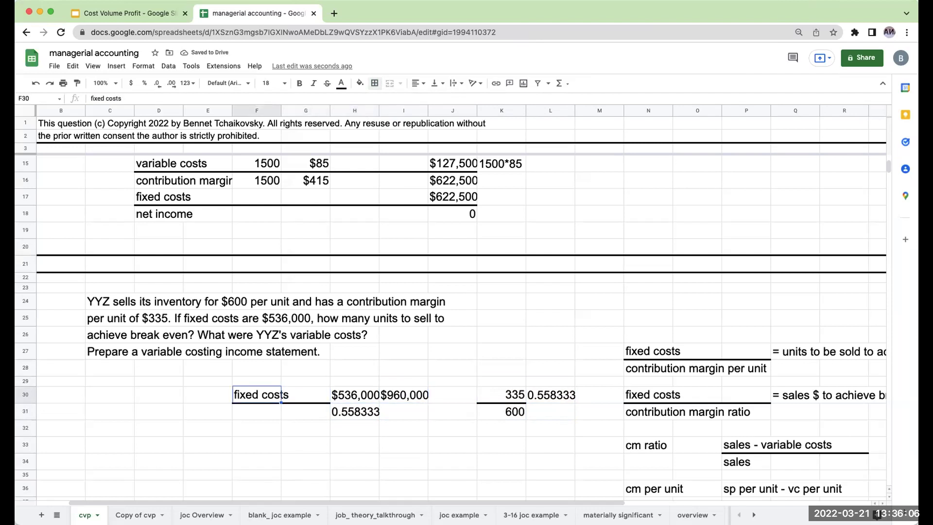
type("cont m")
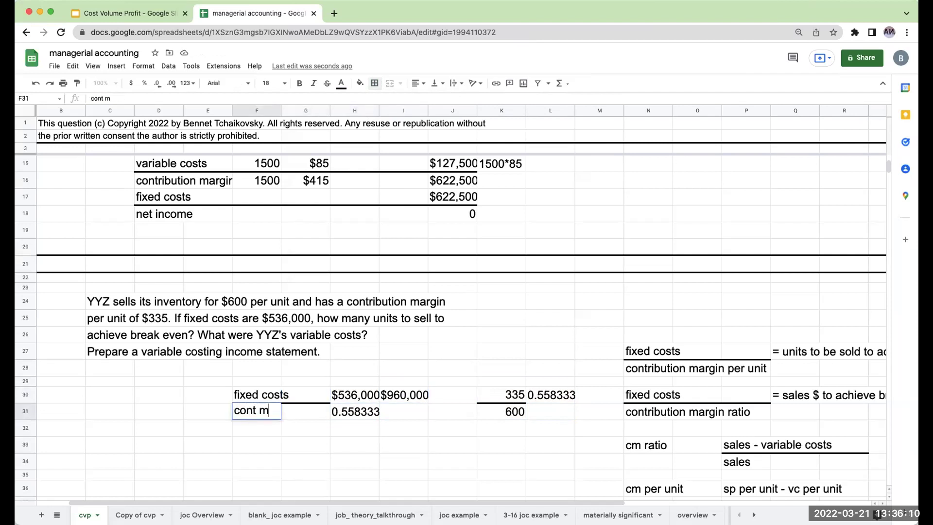
type("argin ratio")
key("Return")
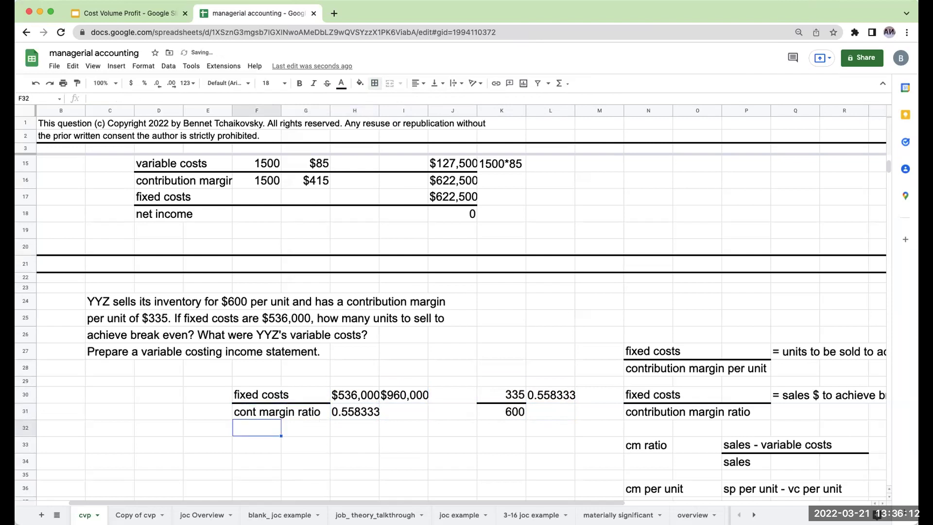
Step: Enter the label "sp/u" in D34 with the selling price 600 beside it in E34
left_click(156, 458)
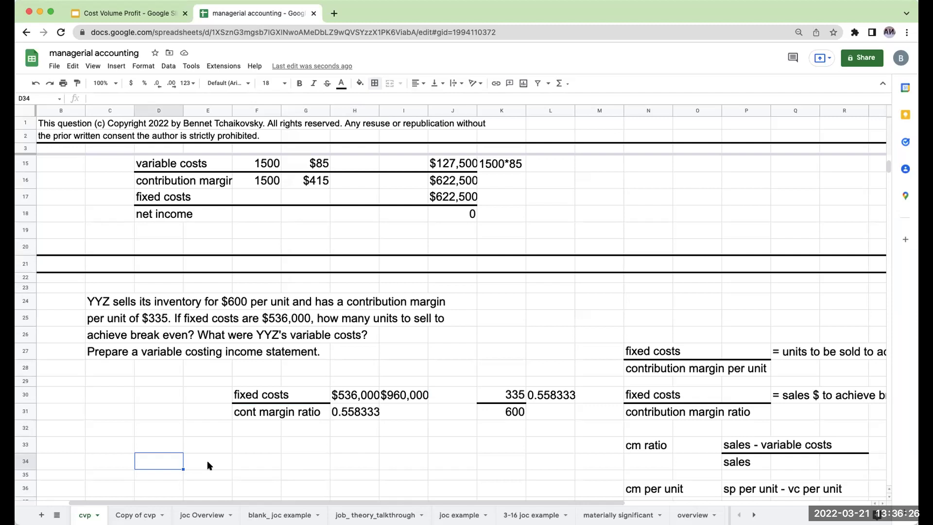
type("sp/u")
key("Tab")
type("600")
key("Return")
Step: Enter the label "cm/u" in D36 with the contribution margin 335 beside it in E36
key("Return")
type("cm/u")
key("Return")
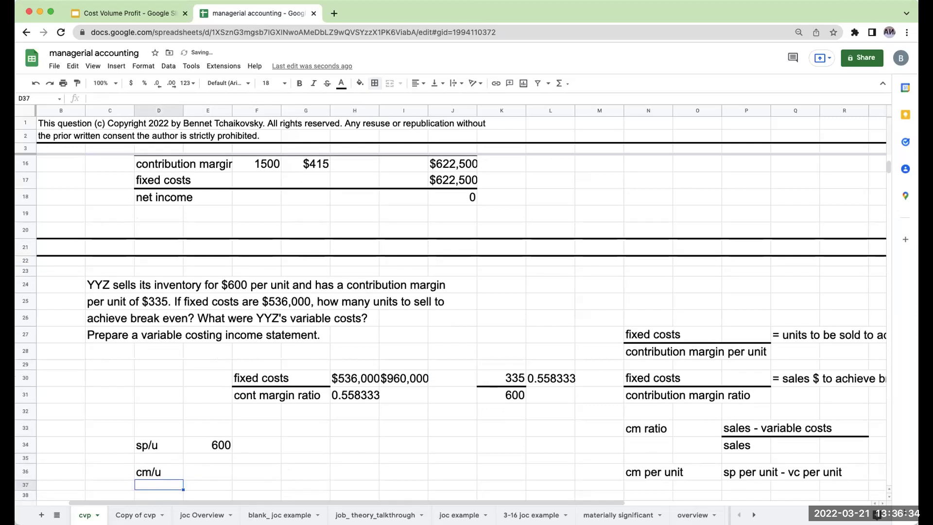
left_click(208, 471)
type("232")
key("BackSpace")
key("BackSpace")
key("BackSpace")
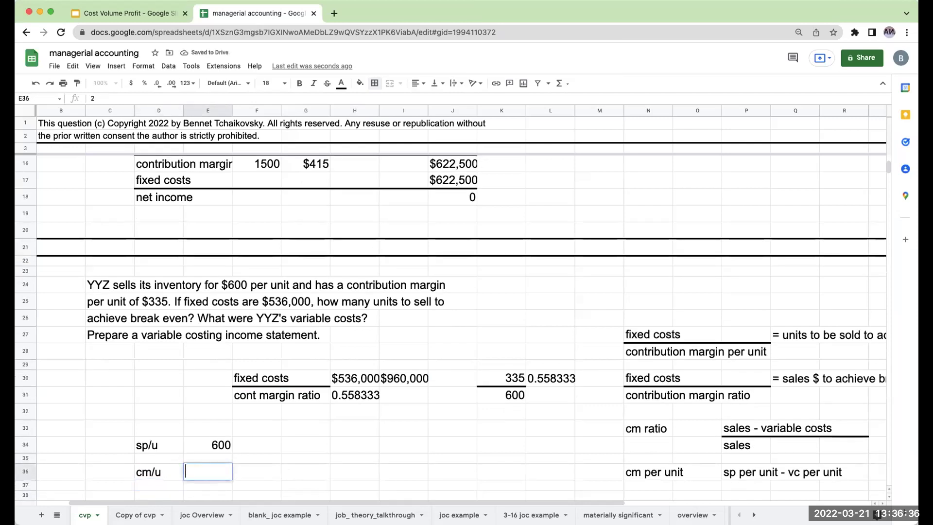
type("335")
Step: Label D35 "vc/u" and calculate the variable cost per unit in E35 as E34-E36
left_click(158, 472)
key("Up")
type("v.c")
key("BackSpace")
key("BackSpace")
type("c/u")
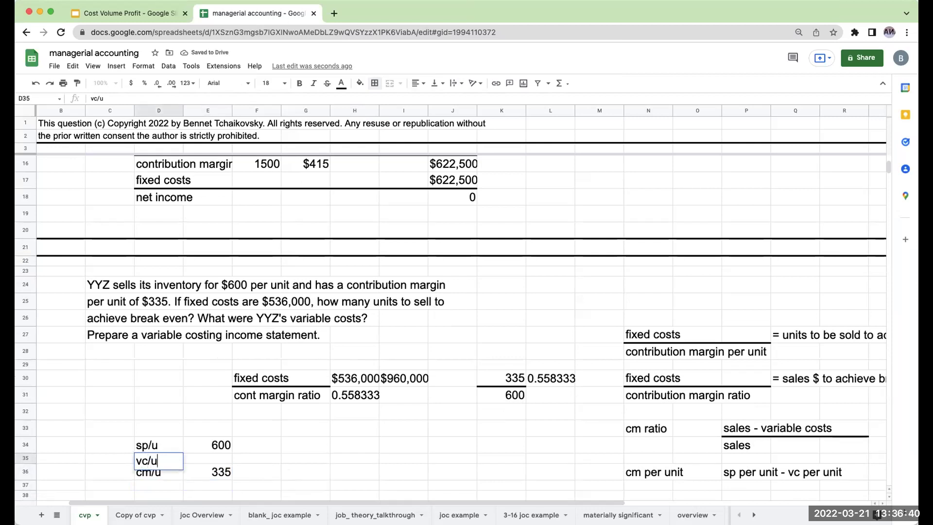
key("Tab")
key("Tab")
key("Left")
type("=")
key("Up")
type("-")
key("Down")
key("Return")
key("Up")
key("Down")
Step: Add a top border to the cm/u row, cells D36:E36
left_click(152, 474)
left_click_drag(152, 474, 213, 475)
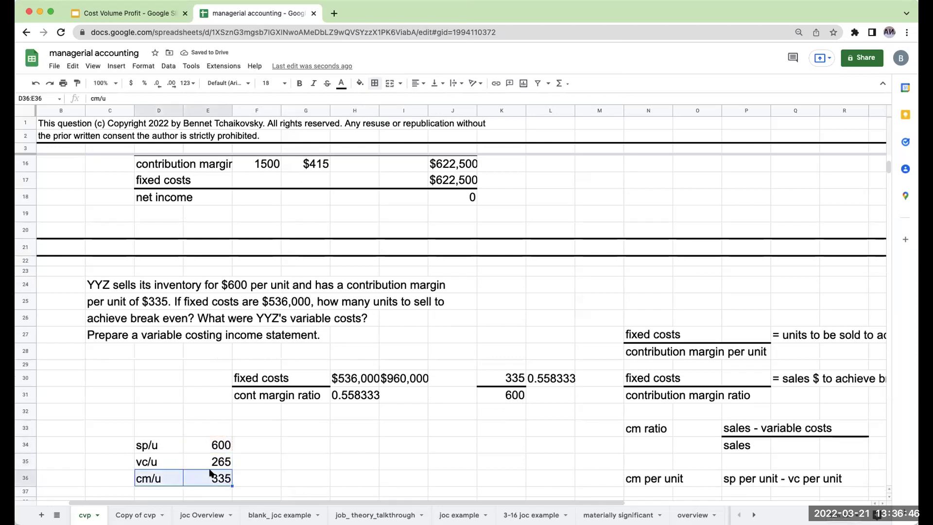
left_click(375, 82)
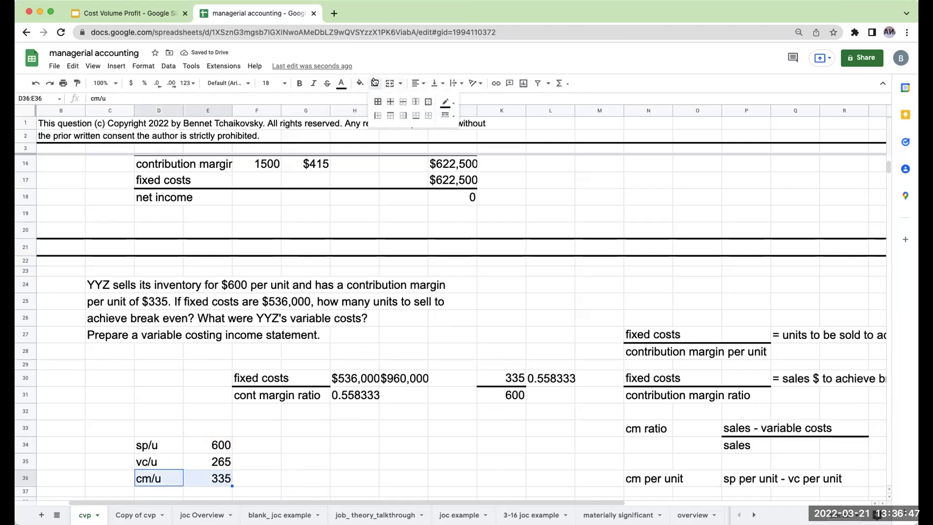
left_click(390, 115)
Step: Check the contribution margin per unit in F36 with =E34-E35, and clear the check
left_click(271, 480)
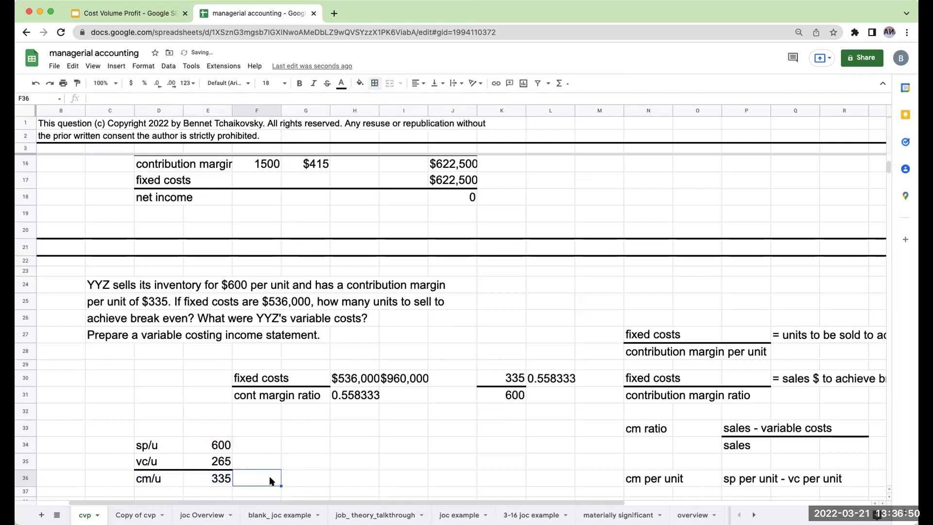
type("=E34-E35")
key("Return")
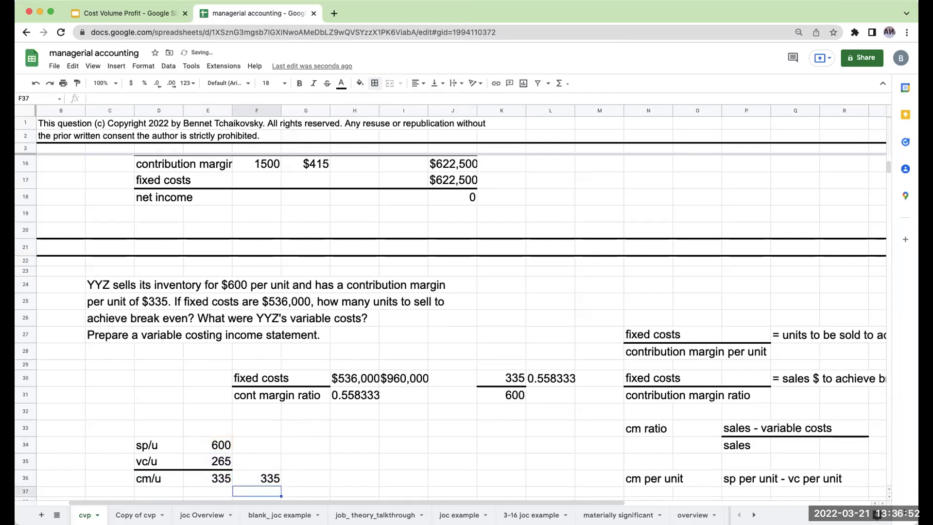
key("Delete")
key("Up")
Step: Note the contribution margin breakdown "600-265" in K28, above the ratio's numerator
key("Up")
key("Right")
key("Right")
key("Right")
key("Right")
key("Up")
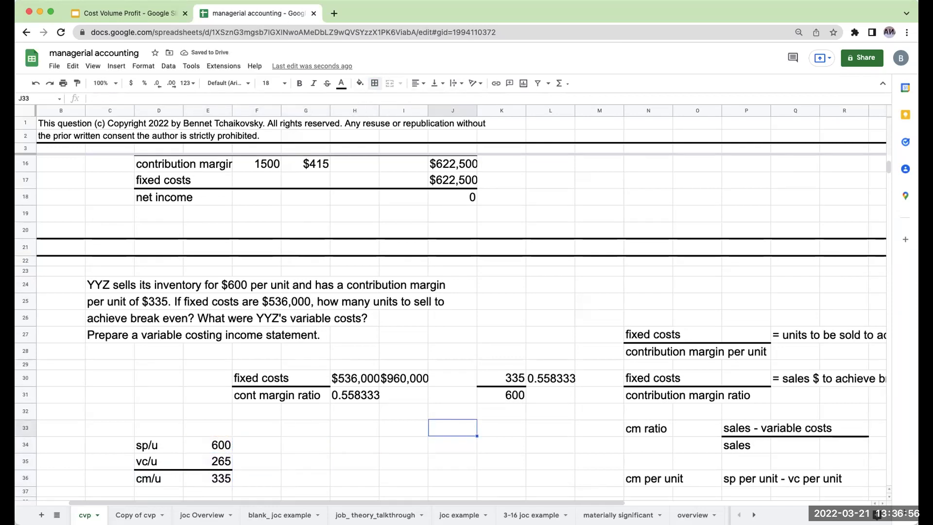
key("Up")
key("Right")
key("Up")
key("Up")
key("Up")
key("Up")
type("600-265")
key("Return")
key("Down")
key("Down")
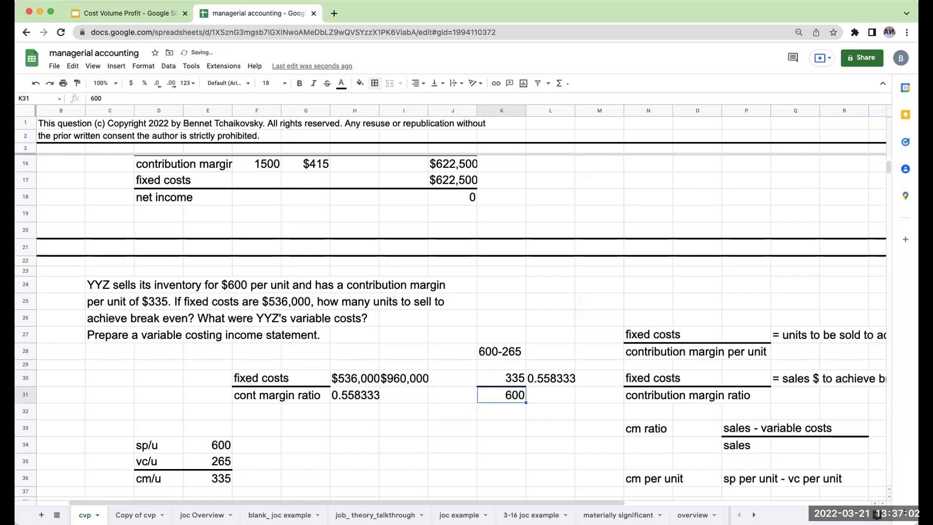
key("Down")
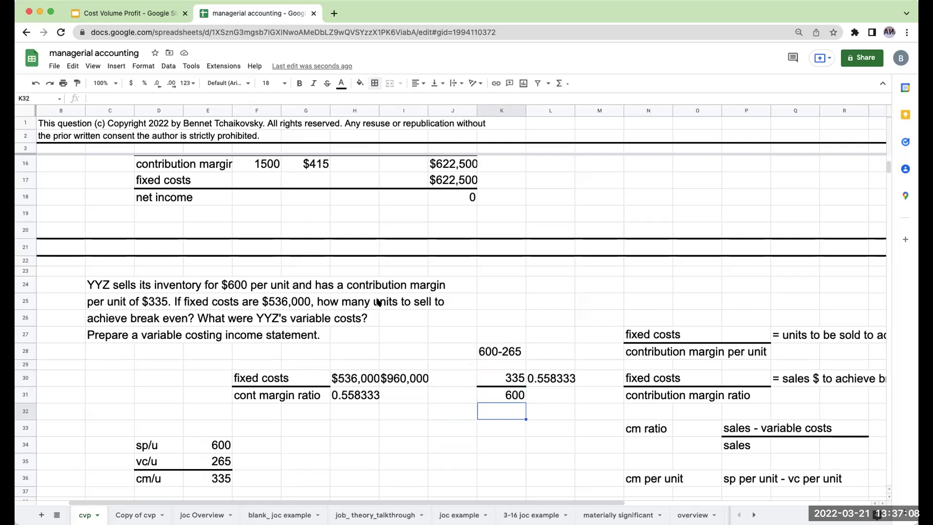
Step: Start the income statement below the per-unit figures with the labels "sales" in E41 and "variable costs" in E42
scroll(251, 357, "down", 3)
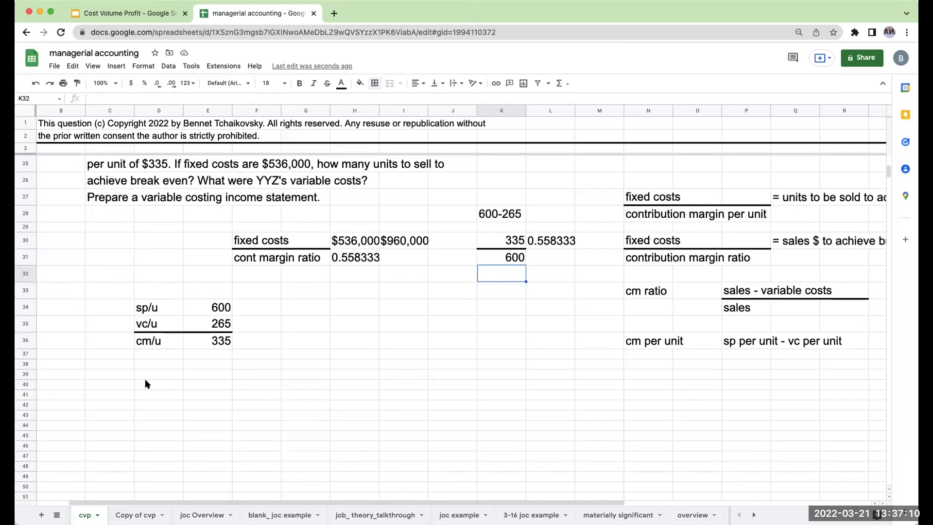
left_click(171, 374)
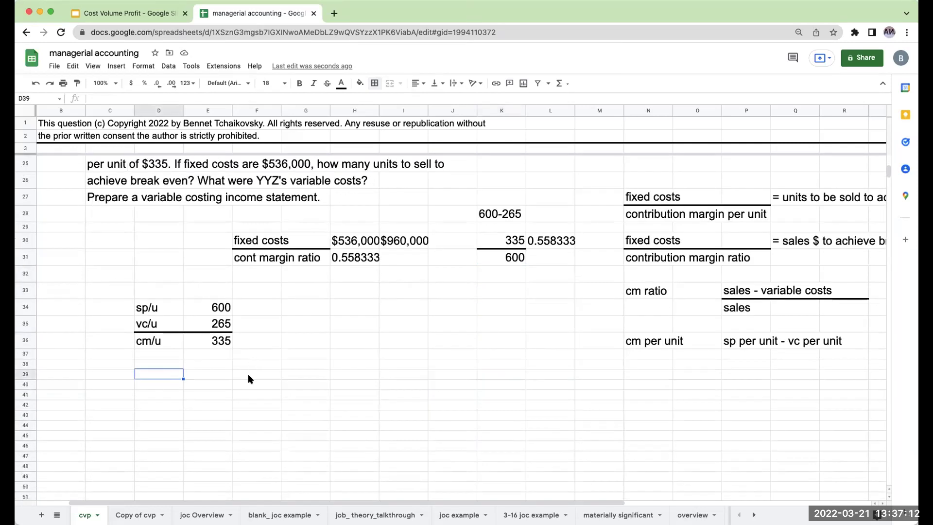
left_click(227, 377)
left_click(225, 393)
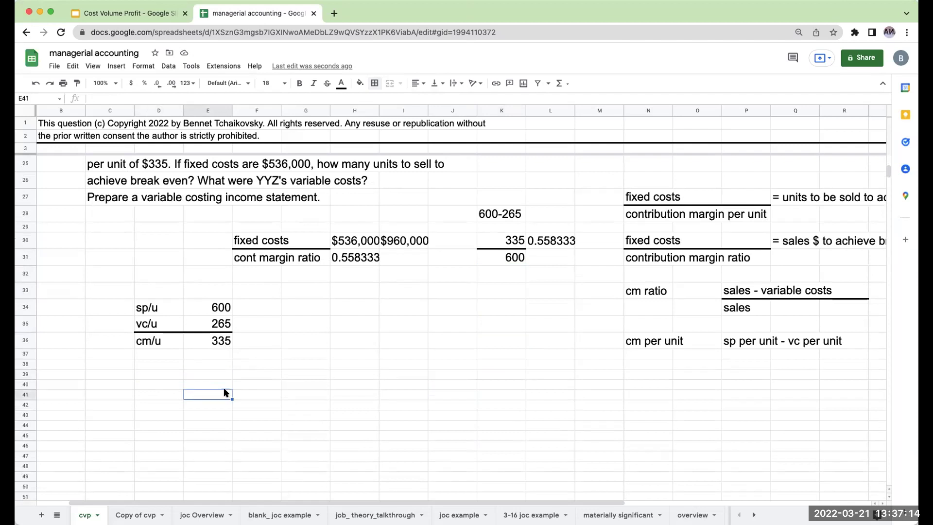
type("sales")
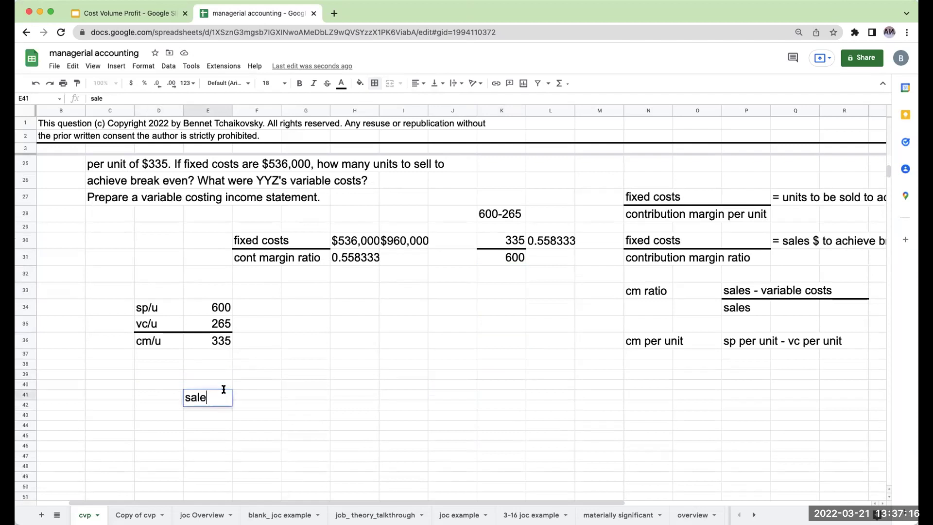
key("Return")
type("vari")
key("BackSpace")
key("BackSpace")
key("BackSpace")
type("ariable costs")
key("Return")
Step: Add the income statement labels "contribution margin", "fixed costs" and "net income" in E43:E45
type("contribution margin")
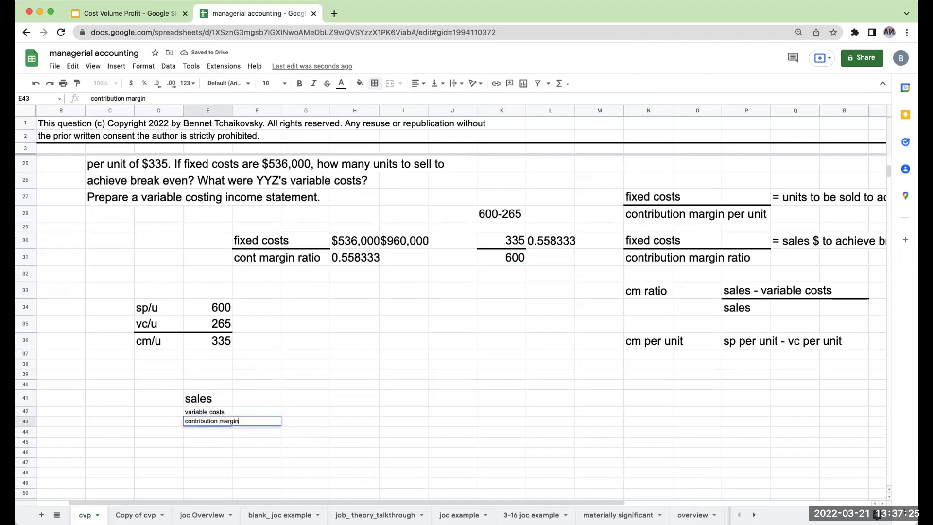
key("Return")
type("fixed costs")
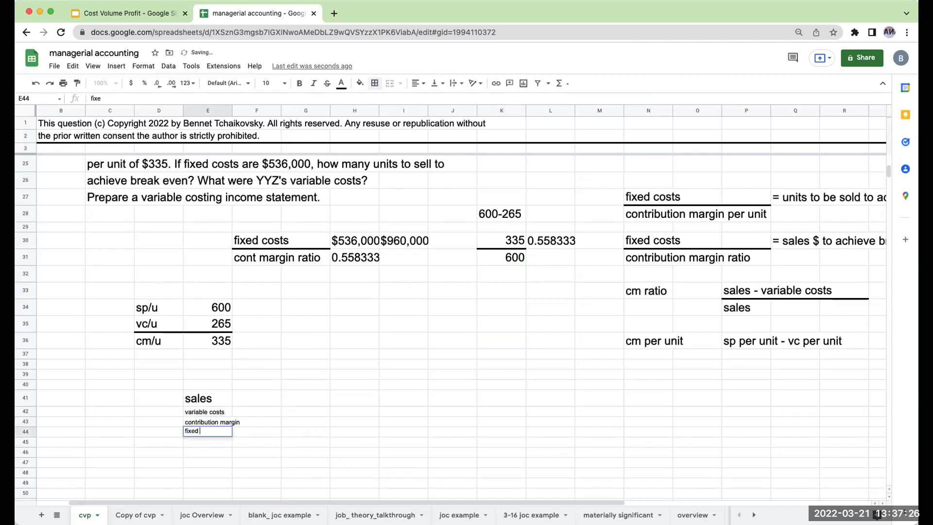
key("Return")
type("net income")
key("Return")
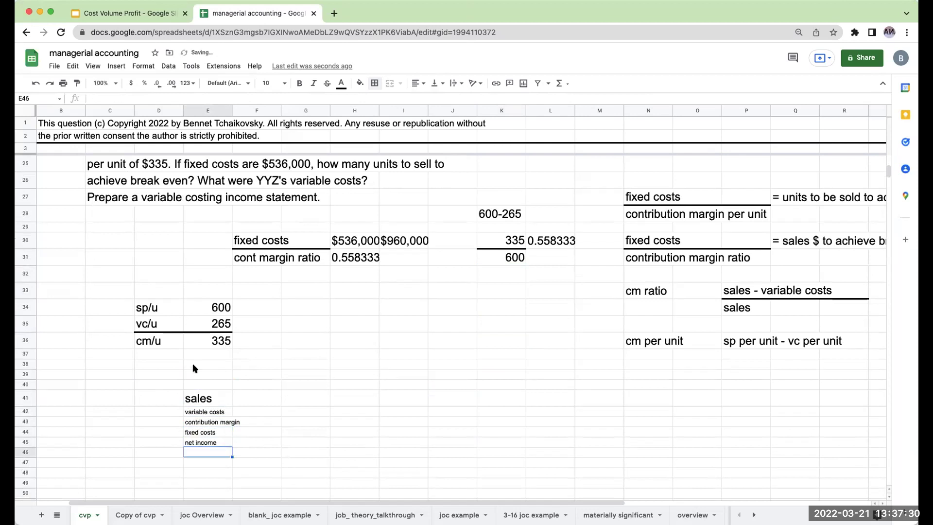
Step: Set the font size of the income statement area C40:M50 to 18
left_click_drag(109, 384, 592, 498)
left_click(269, 83)
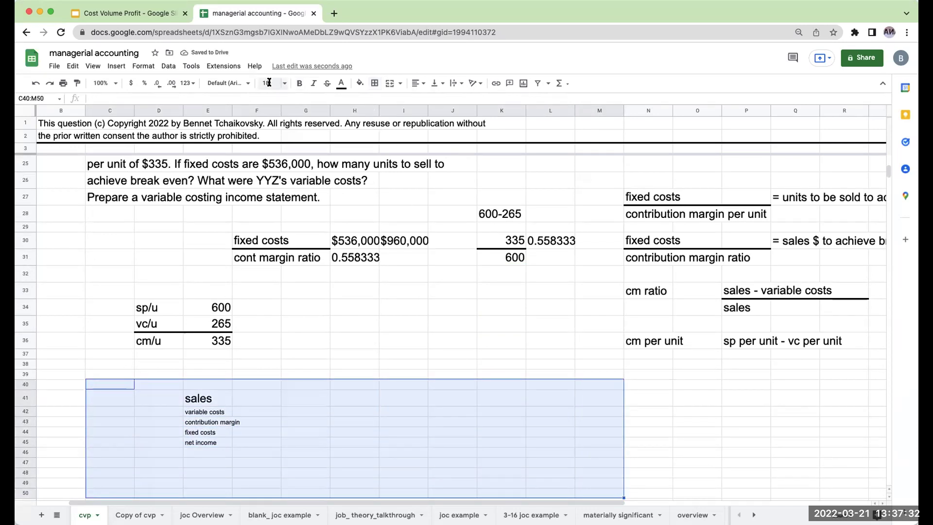
left_click(267, 225)
left_click(358, 448)
Step: Add a top border across the net income row E45:J45 and enter 0 as net income in J45
left_click_drag(204, 465, 464, 468)
left_click(374, 84)
left_click(391, 115)
left_click(447, 470)
type("0")
key("Return")
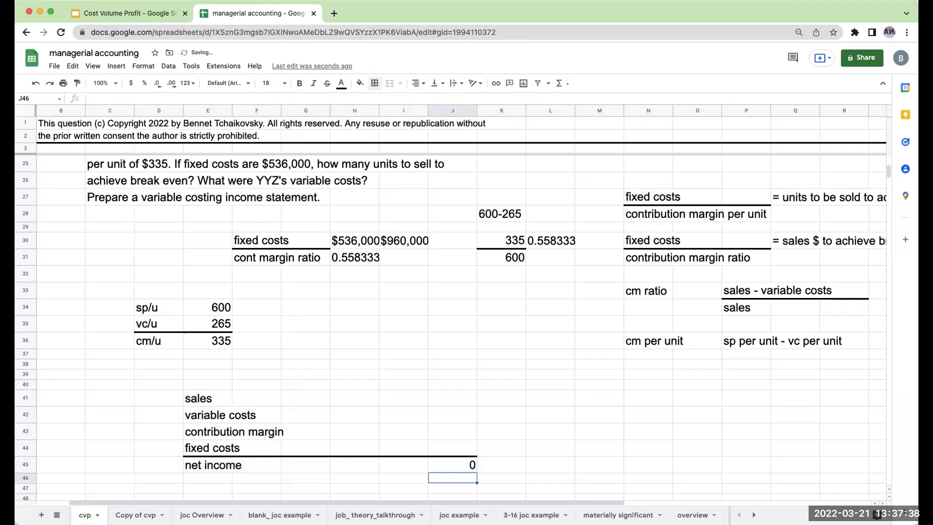
Step: Link the income statement's fixed costs in J44 to the fixed costs amount in H30
left_click(453, 448)
type("+")
left_click(343, 247)
key("Return")
key("Up")
key("Up")
key("Left")
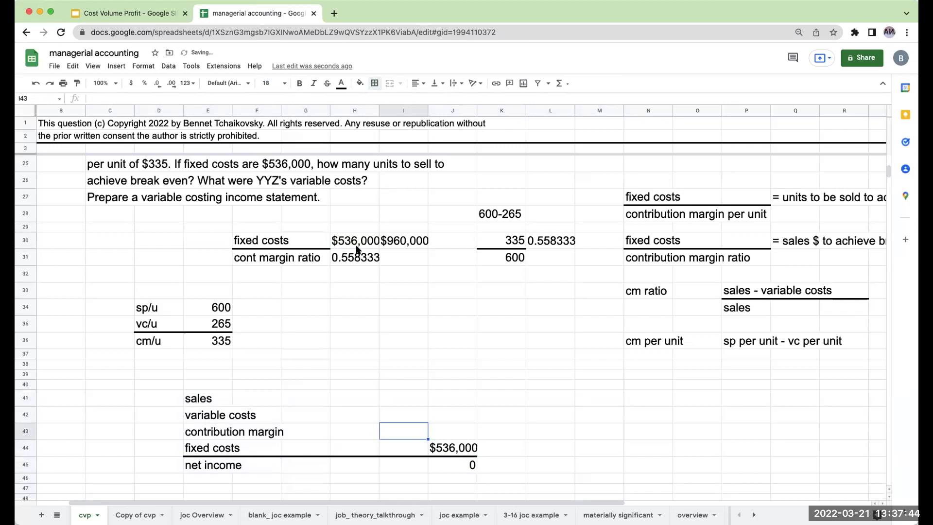
Step: Add the income statement column headings "units" in G40, "per unit" in H40 and "total" in J40
left_click(367, 428)
left_click(309, 384)
type("units")
key("Tab")
type("per unit")
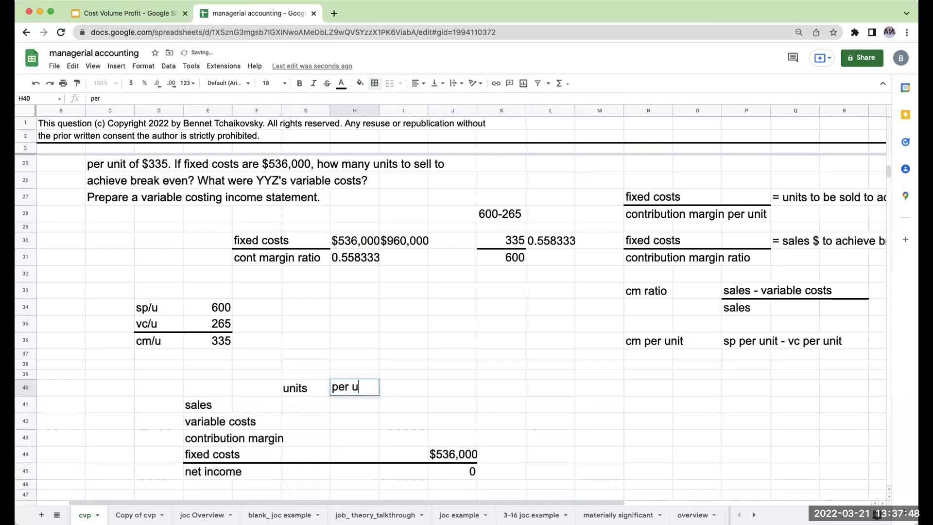
key("Tab")
key("Tab")
type("total")
key("Return")
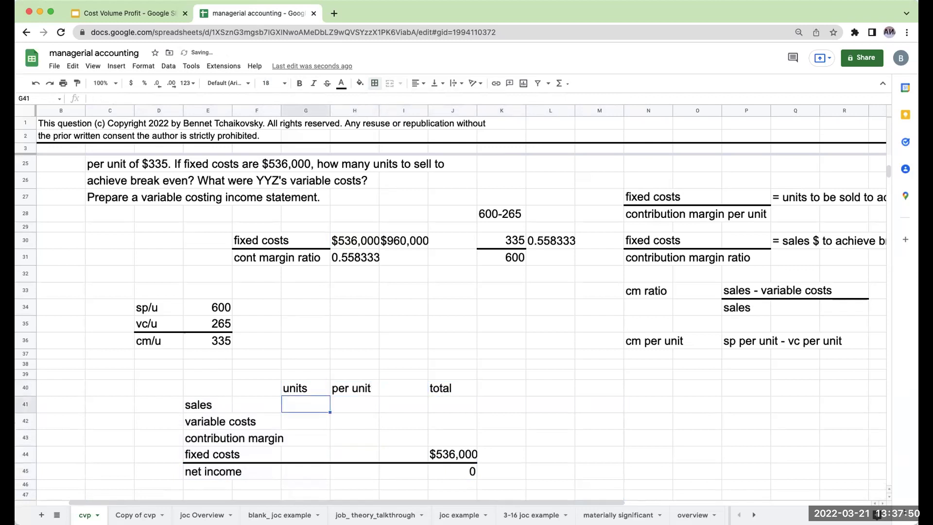
Step: Enter 600 as the per unit sales price in H41
key("Tab")
key("Tab")
key("Tab")
key("Left")
key("Left")
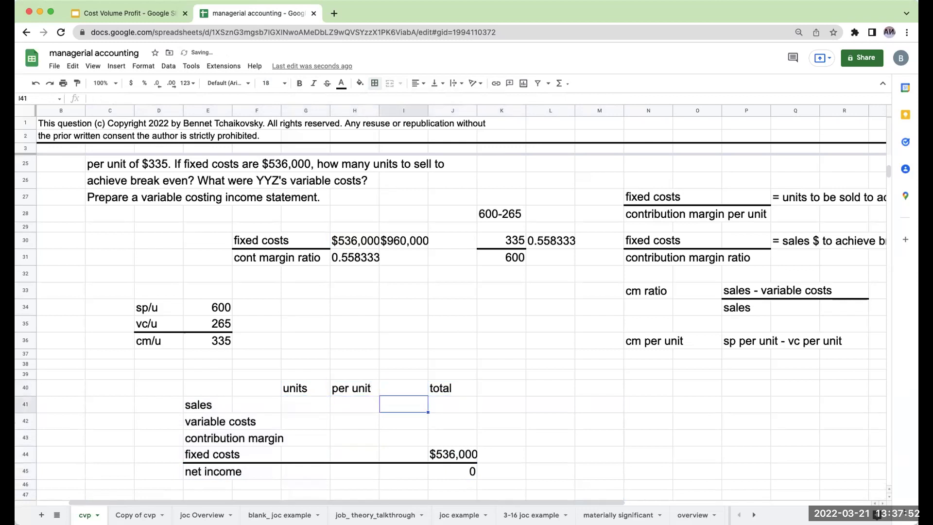
type("600")
key("Return")
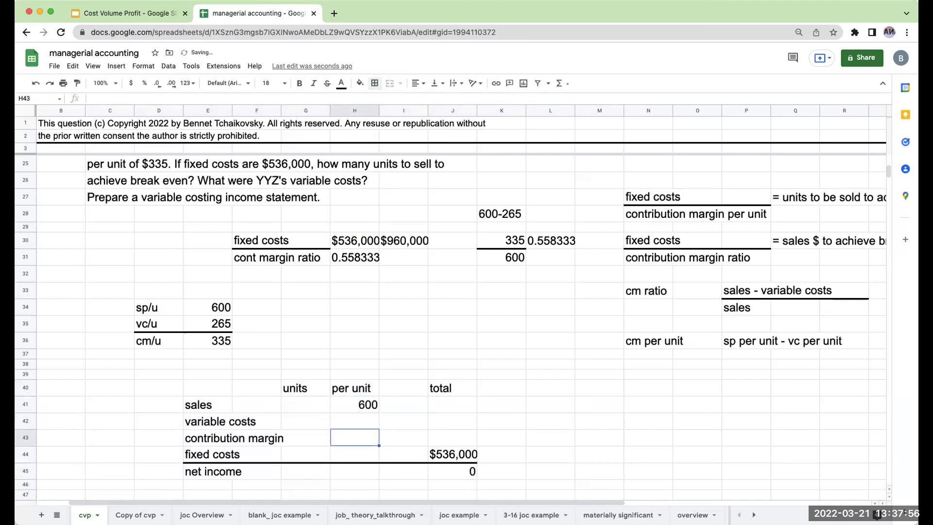
Step: Add a top border across the contribution margin row E43:J43 and enter 335 as its per unit value in H43
left_click_drag(210, 438, 476, 441)
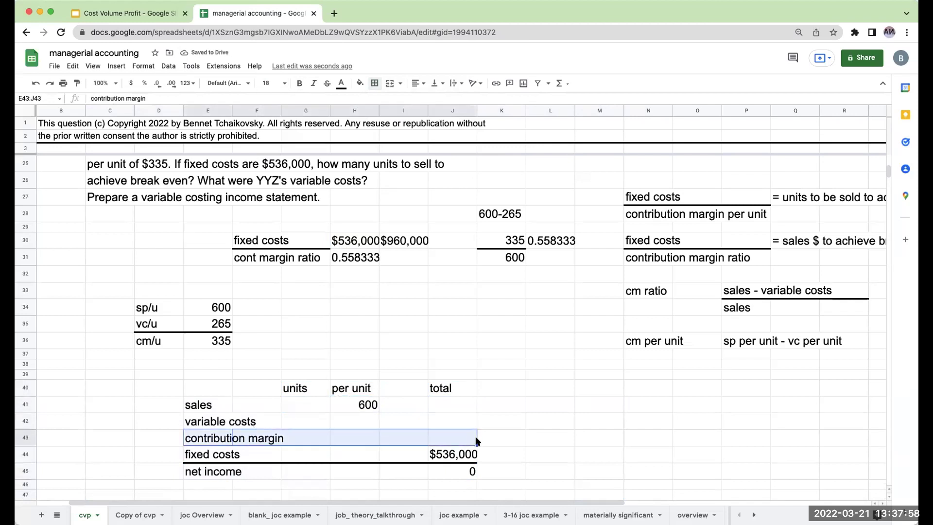
left_click(376, 83)
left_click(390, 114)
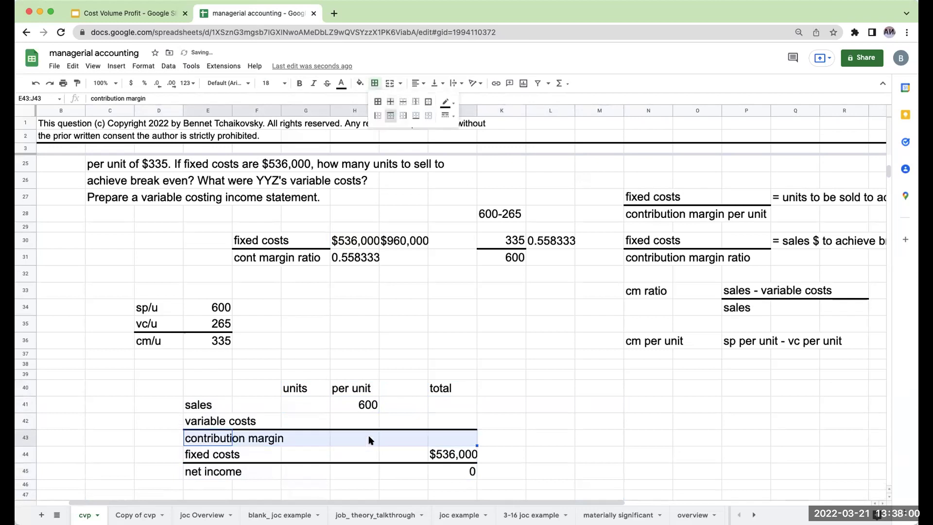
left_click(368, 435)
type("335")
key("Return")
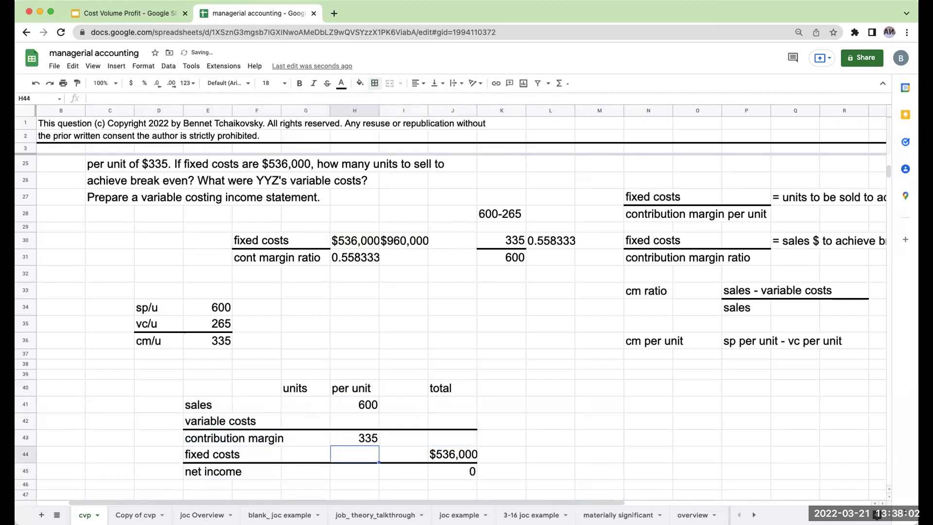
Step: Link total sales in J41 to the break-even sales dollars in I30
left_click(404, 438)
left_click(453, 438)
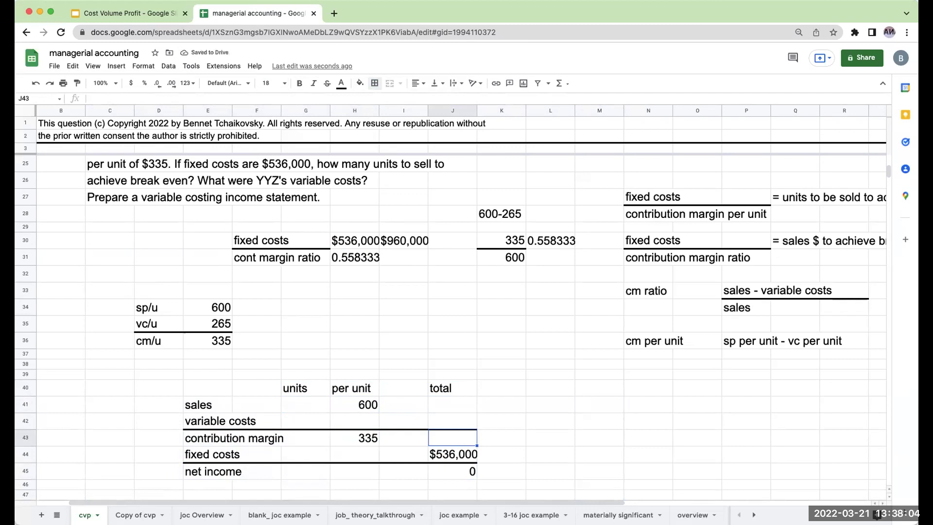
left_click(453, 405)
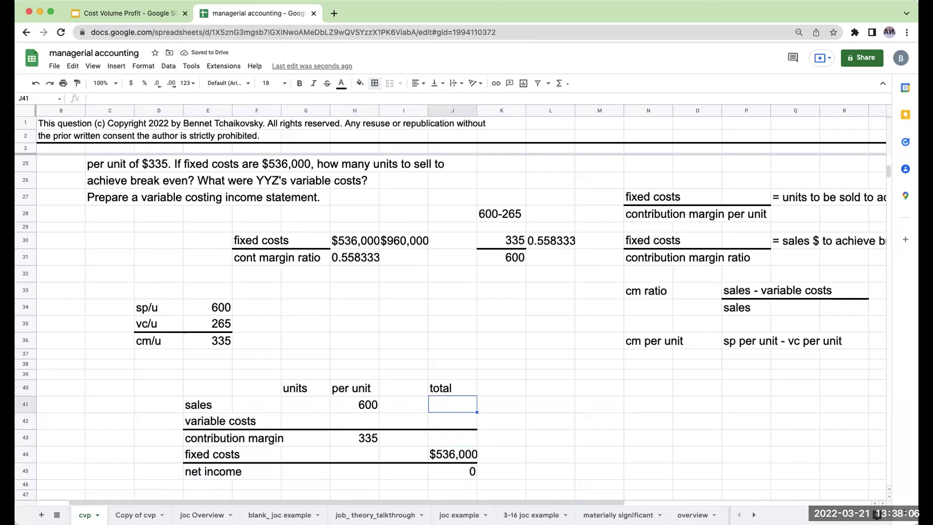
type("+")
key("Left")
key("Up")
key("Up")
key("Up")
key("Up")
key("Up")
key("Up")
key("Up")
key("Up")
key("Up")
key("Up")
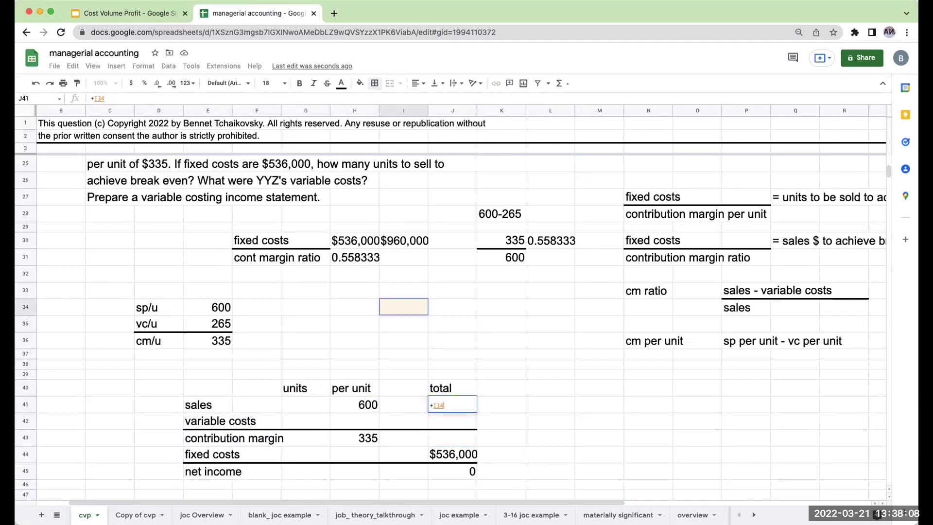
key("Return")
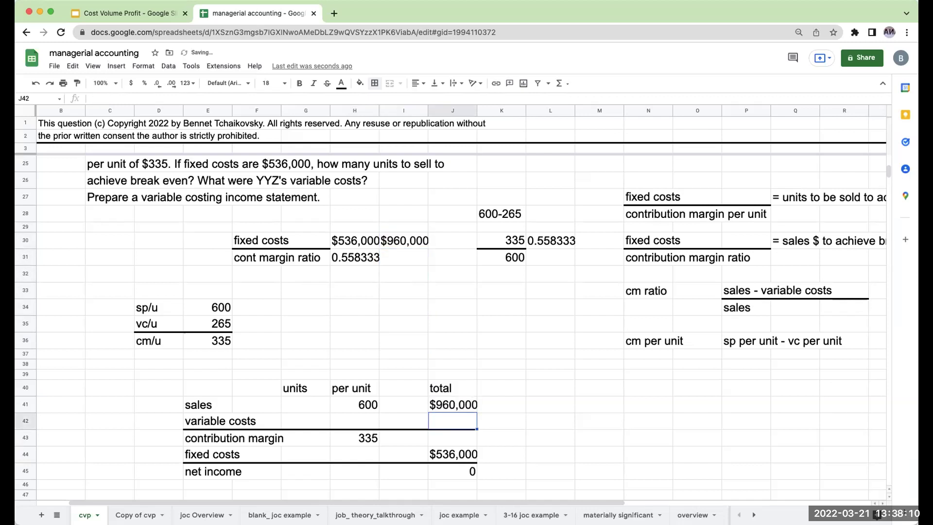
Step: Format the per unit cells H41:H43 of the income statement as currency with no decimal places
left_click(453, 404)
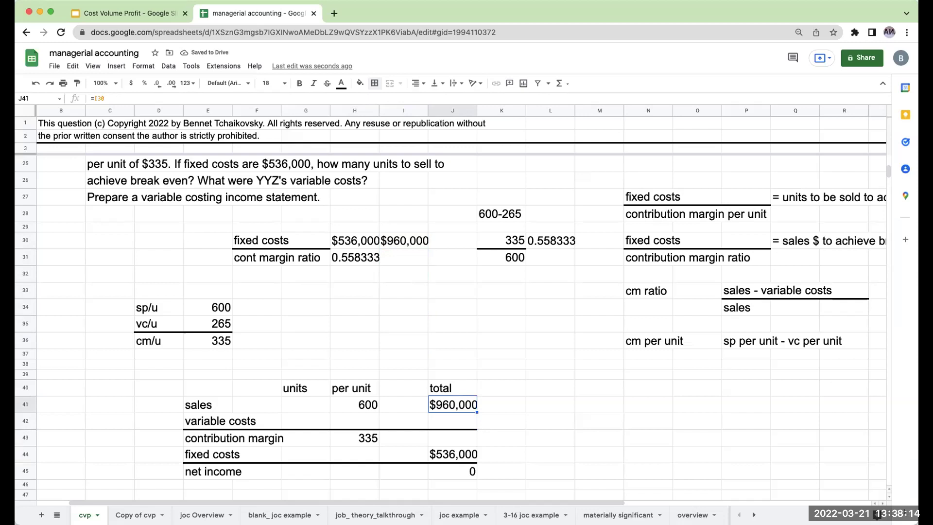
key("Left")
key("Left")
key("Left")
key("Right")
key("Left")
key("Right")
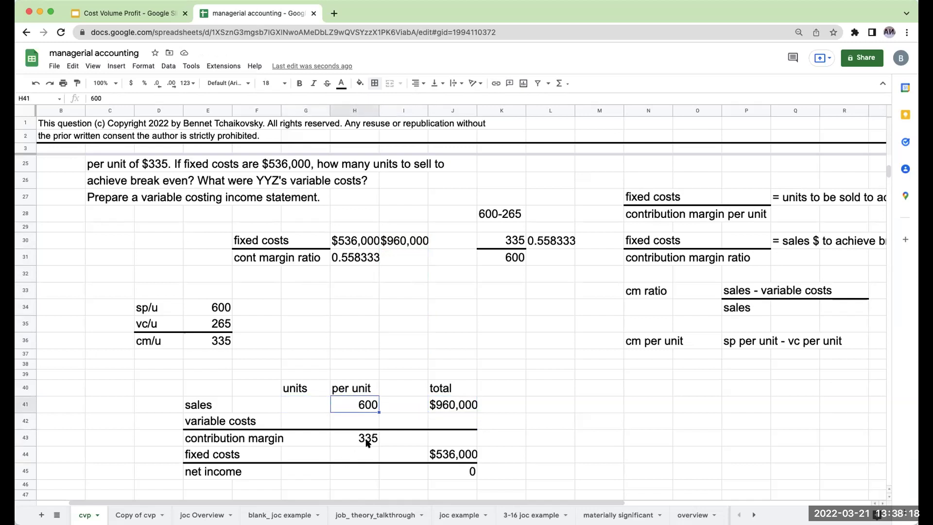
left_click_drag(362, 407, 366, 439)
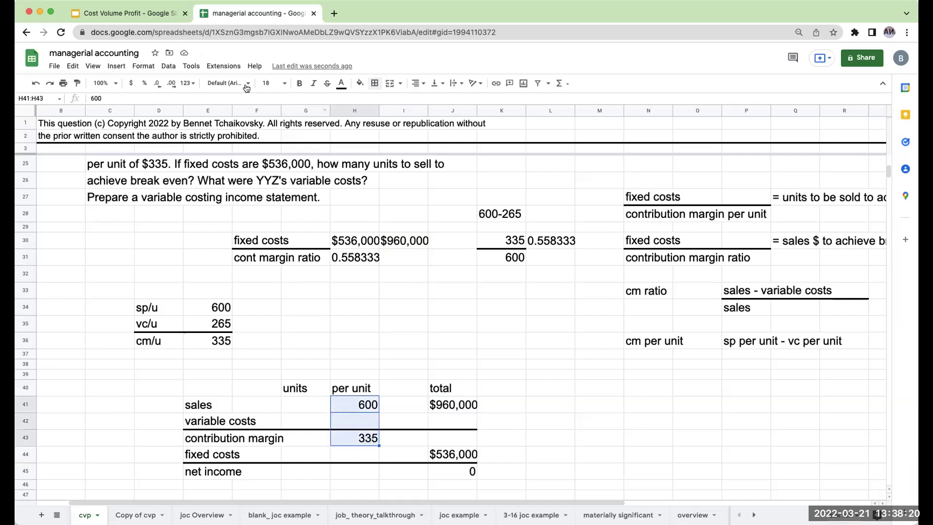
left_click(131, 83)
left_click(157, 83)
left_click(157, 83)
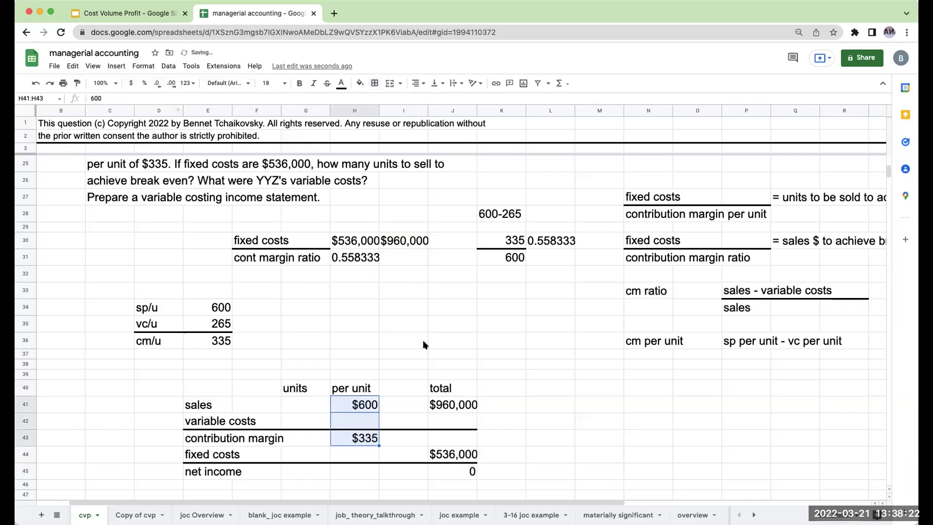
Step: Calculate the units sold in G41 by dividing total sales in J41 by the per unit price in H41
left_click(448, 406)
key("Left")
key("Left")
key("Left")
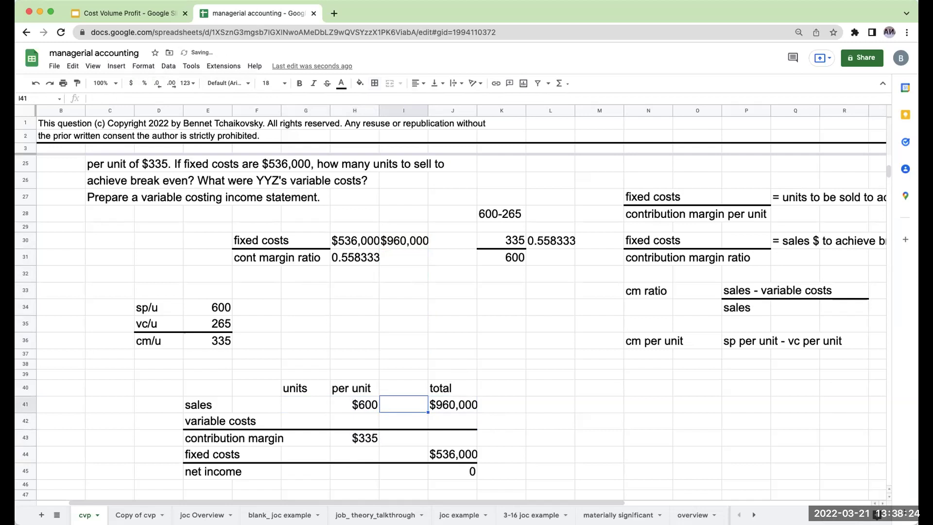
type("+")
key("Right")
key("Right")
key("Right")
type("/")
key("Right")
key("Return")
Step: Test the sales total with the formula =1600*600 in K41, and clear that cell
key("Up")
key("Right")
key("Right")
key("Right")
key("Right")
key("Right")
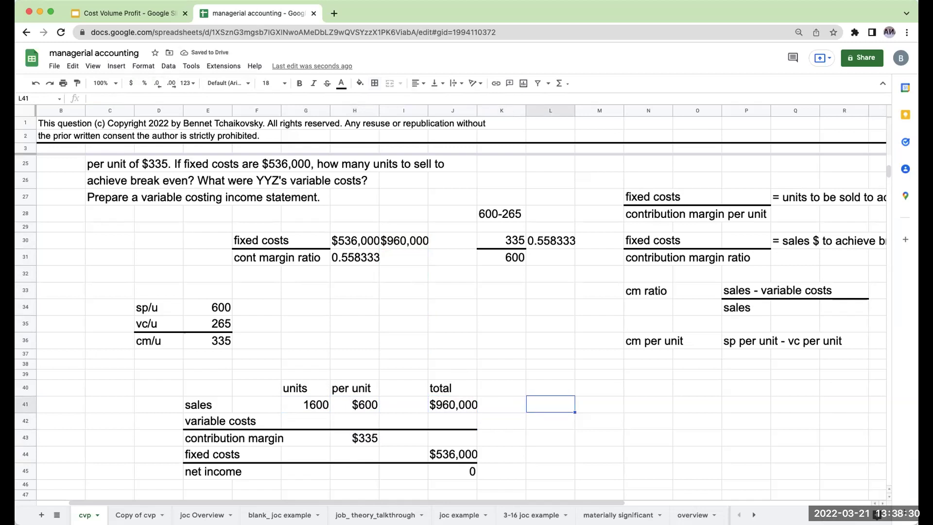
key("Left")
type("+1600*")
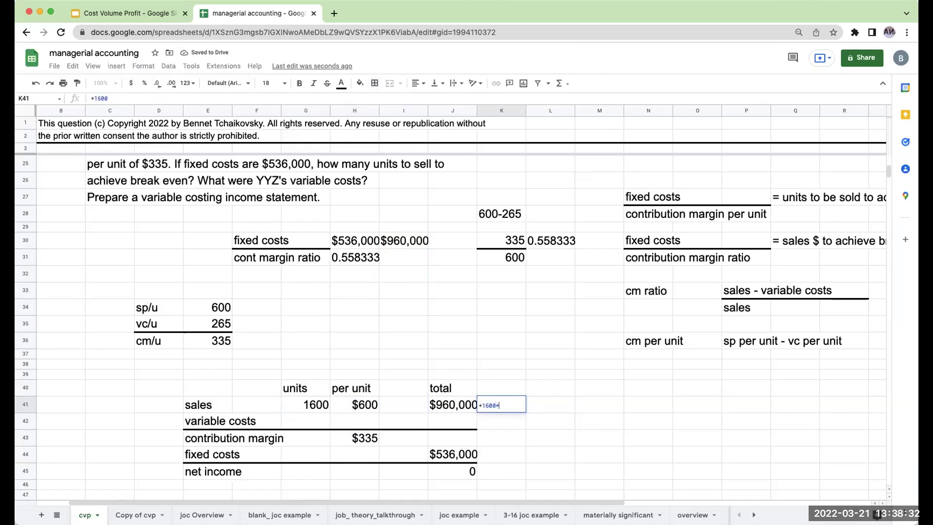
type("600")
key("Return")
key("Up")
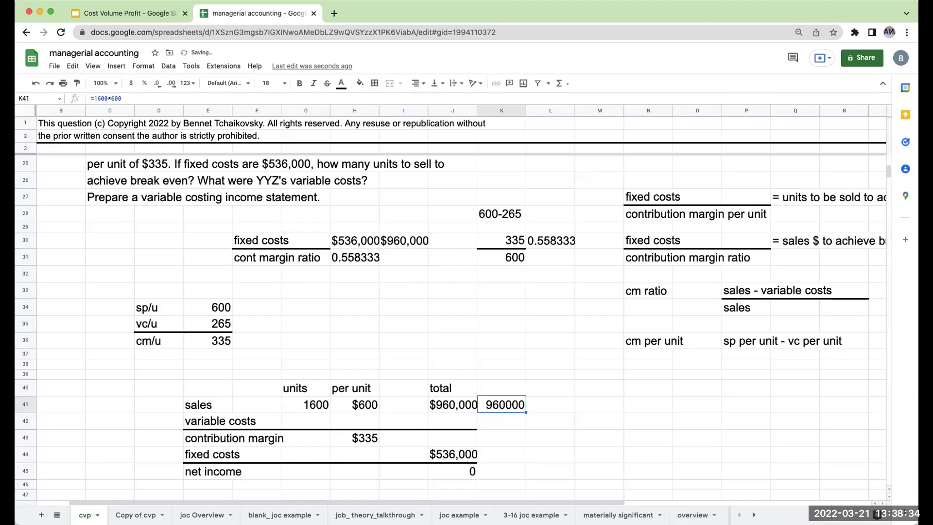
key("Delete")
Step: Link the variable costs units in G42 to G41 and the contribution margin units in G43 to G42
key("Left")
key("Left")
key("Left")
key("Left")
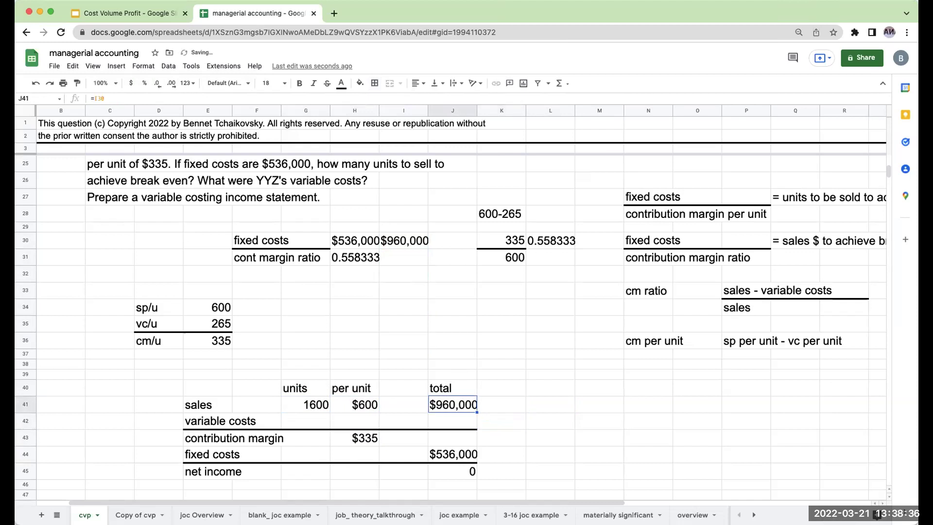
key("Down")
type("=G41")
key("Return")
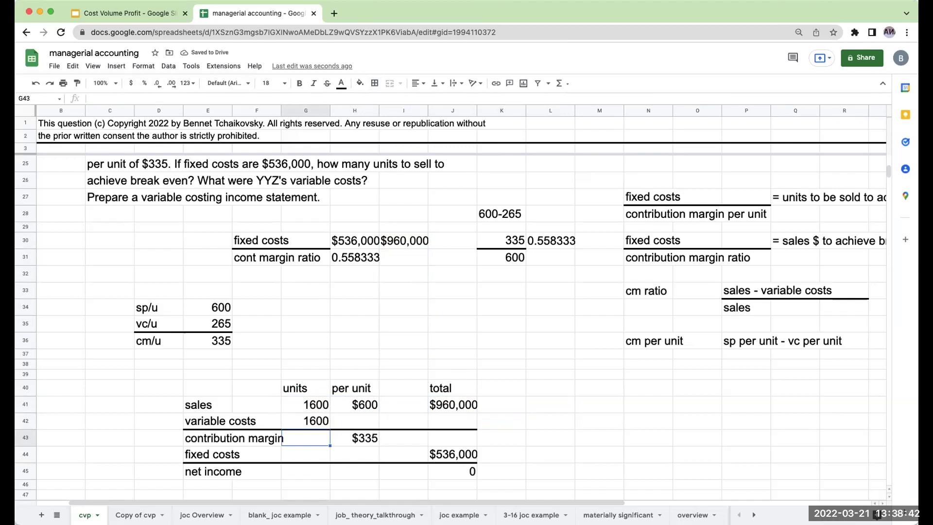
type("=G42")
key("Return")
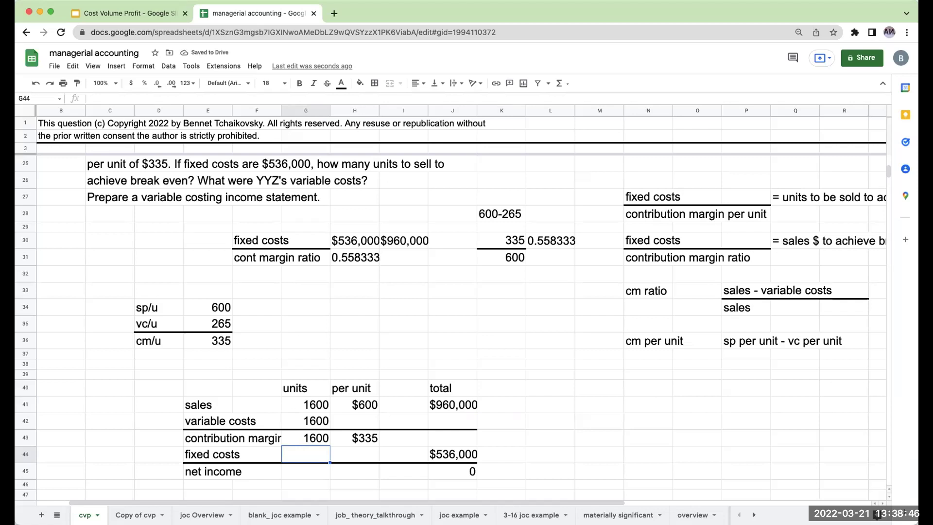
Step: Enter 265 as the per unit variable cost in H42
key("Up")
key("Right")
key("Up")
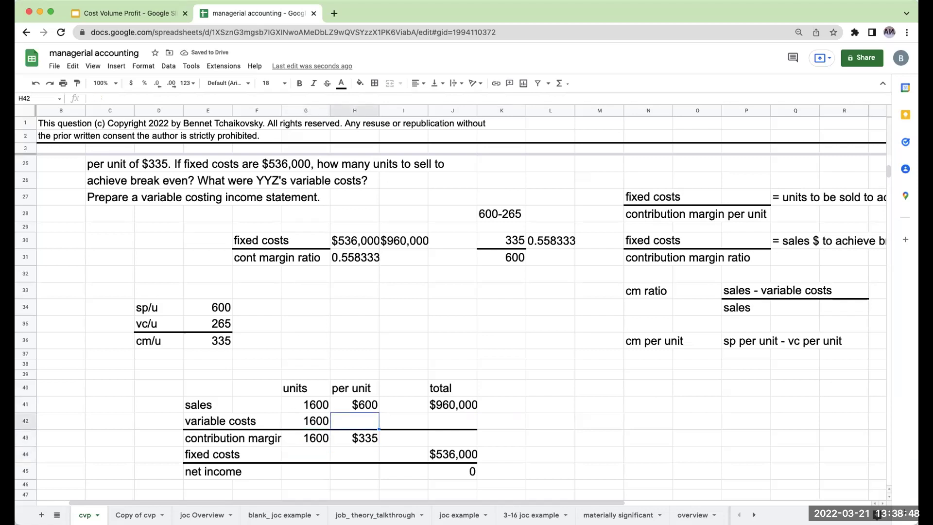
type("265")
key("Return")
key("Up")
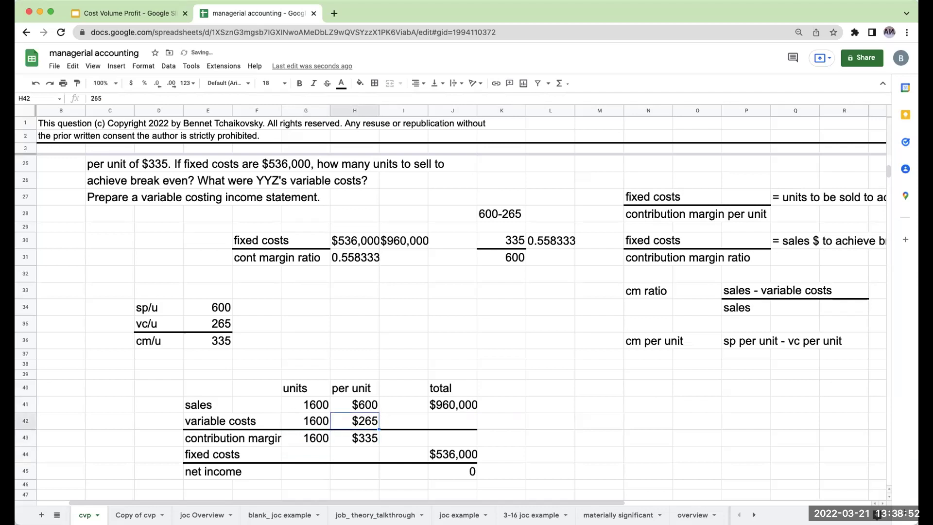
key("Up")
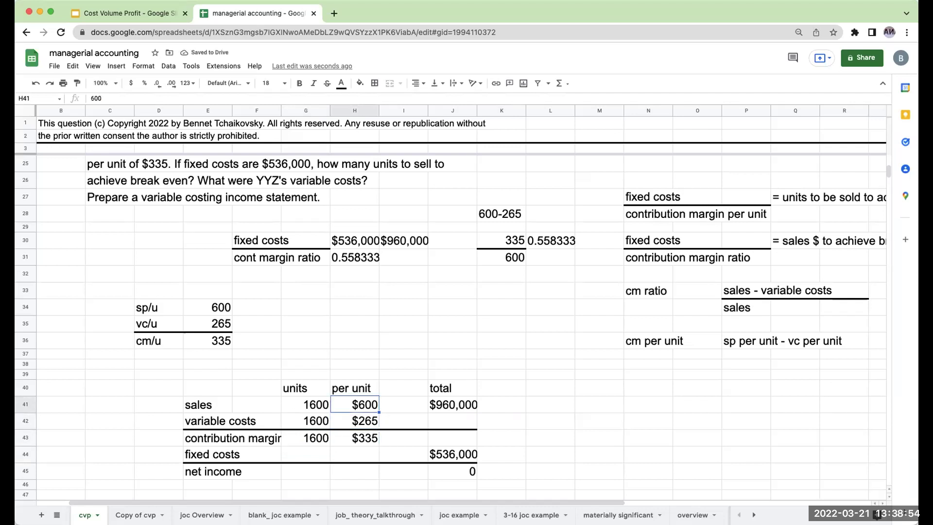
key("Down")
key("Down")
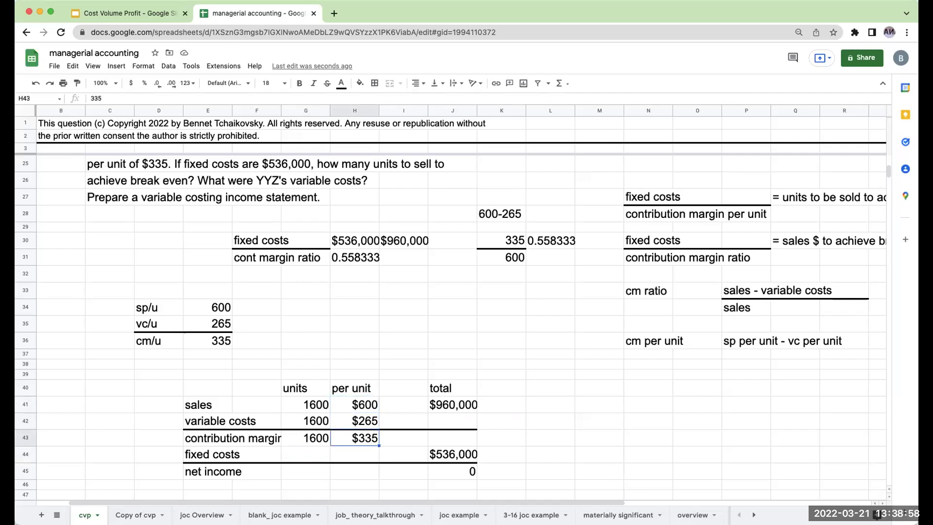
Step: Calculate total variable costs in J42 by multiplying the units in G42 by the per unit cost in H42
key("Up")
key("Right")
key("Right")
type("+")
key("Left")
key("Left")
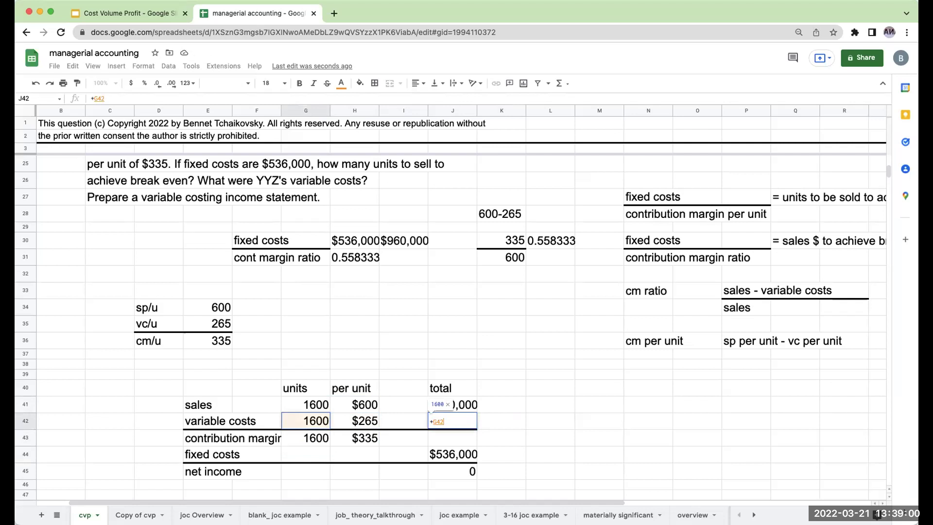
type("*")
key("Right")
key("Return")
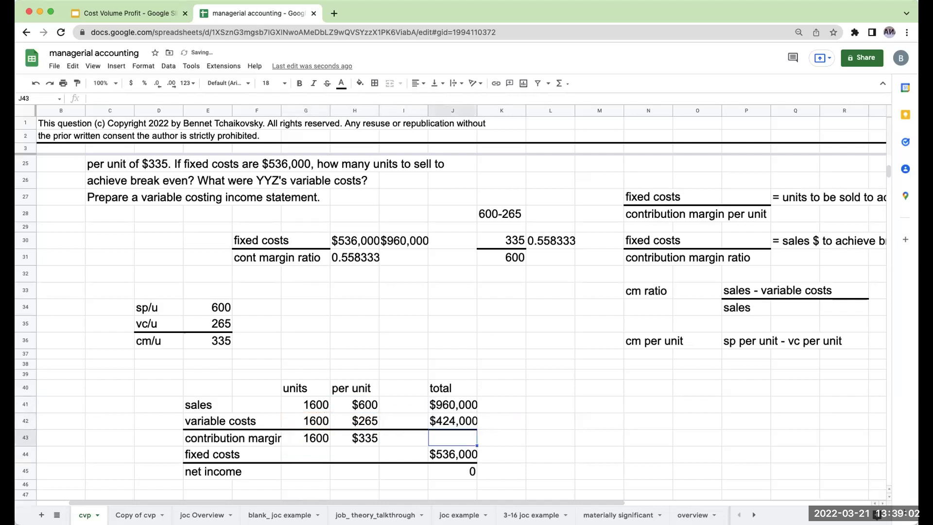
Step: Calculate the total contribution margin in J43 as total sales in J41 minus variable costs in J42
type("+")
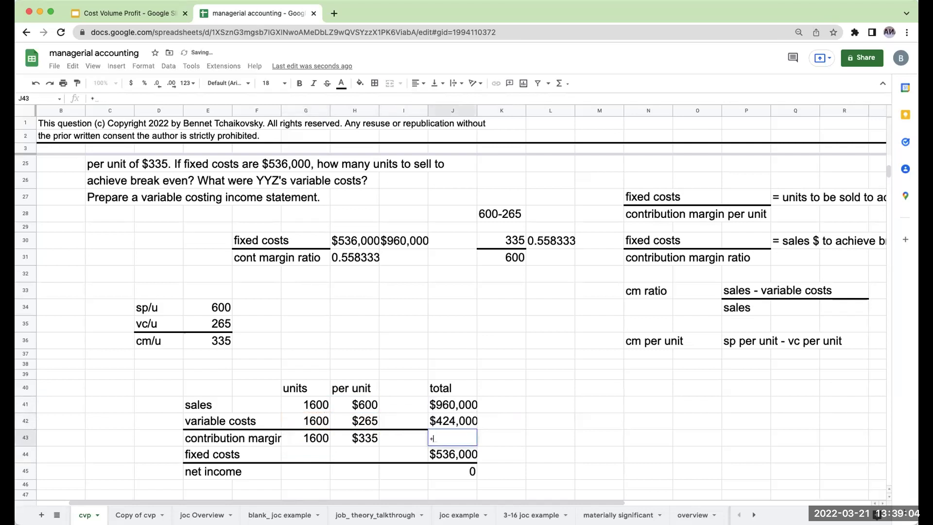
key("Up")
key("Up")
type("-")
key("Up")
key("Return")
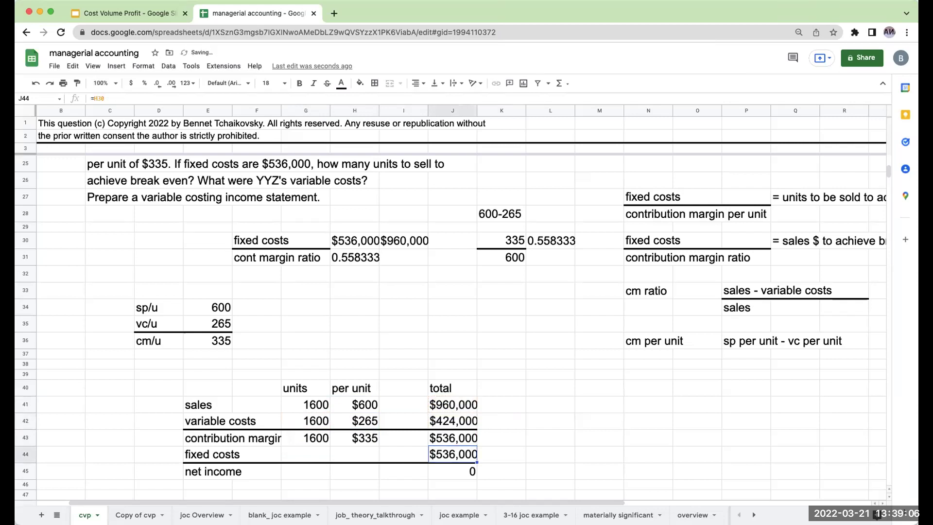
key("Up")
Step: Test the contribution margin in K43 by multiplying its units by its per unit amount, and clear that cell
left_click(502, 438)
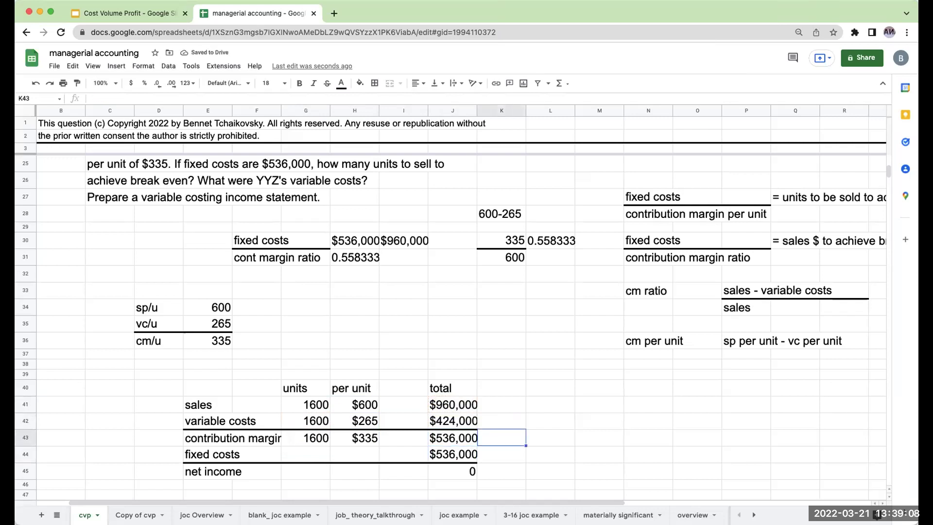
type("+")
key("Left")
key("Left")
key("Left")
key("Left")
type("*")
key("Left")
key("Left")
key("Left")
key("Return")
left_click(502, 438)
key("Delete")
Step: Link cell H34 to the fixed costs amount in H30
key("Up")
key("Up")
key("Up")
key("Left")
key("Left")
key("Left")
key("Up")
key("Up")
key("Up")
key("Up")
key("Up")
key("Left")
key("Up")
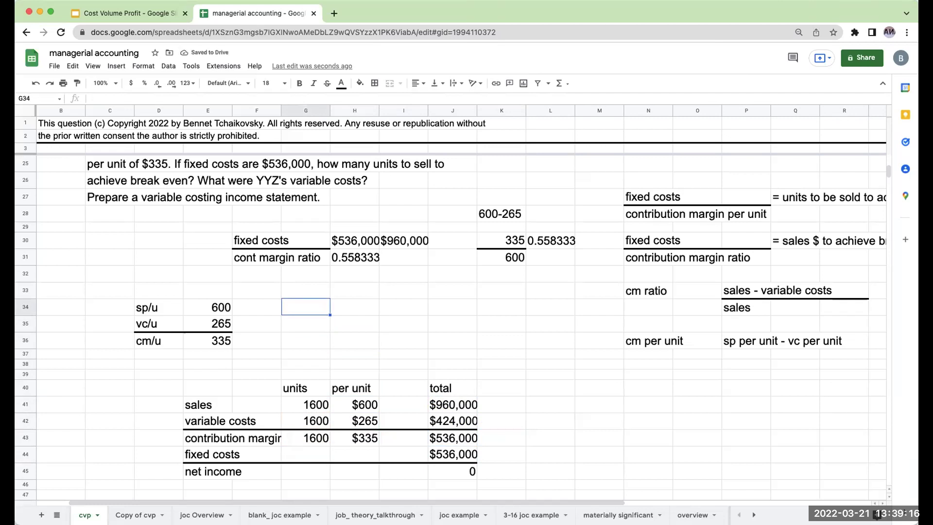
key("Right")
type("=")
key("Up")
key("Up")
key("Up")
key("Up")
key("Return")
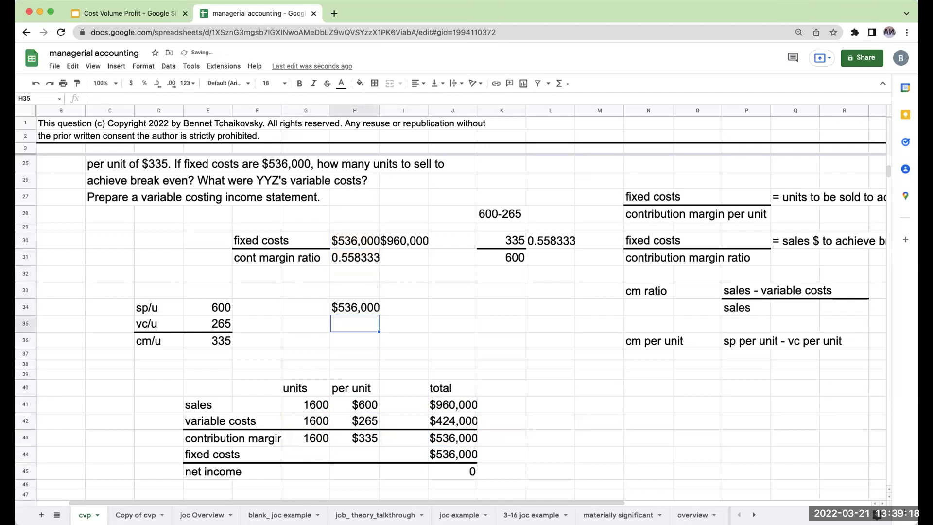
Step: Link cell F34 to the "fixed costs" label in F30
key("Left")
key("Right")
key("Left")
key("Left")
key("Up")
type("+")
key("Up")
key("Up")
key("Up")
key("Up")
key("Return")
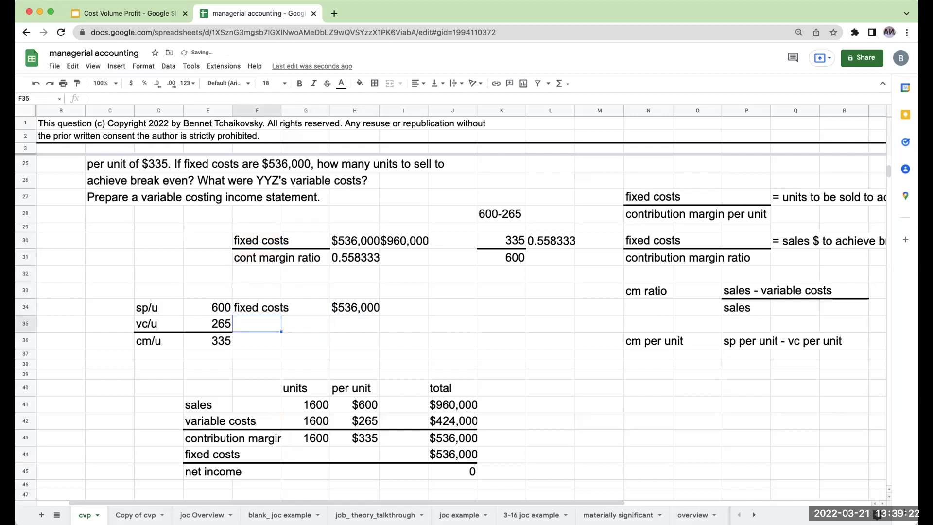
Step: Add the label "cm per unit" in F35 and enter 335 as its value in H35
type("cm per unit")
key("Right")
key("Right")
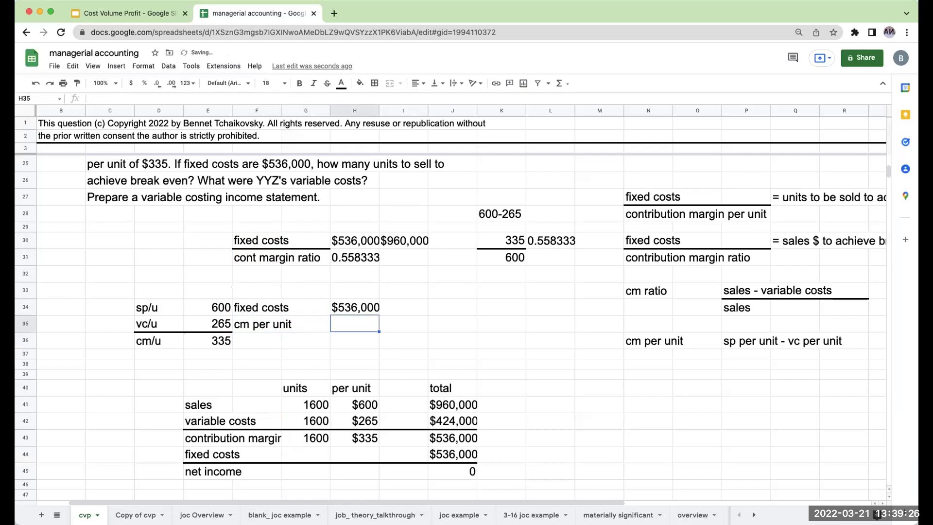
type("335")
Step: Calculate the break-even units in I34 with the formula =H34/H35
key("Right")
key("Up")
type("+")
key("Left")
type("/")
key("Left")
key("Down")
key("Return")
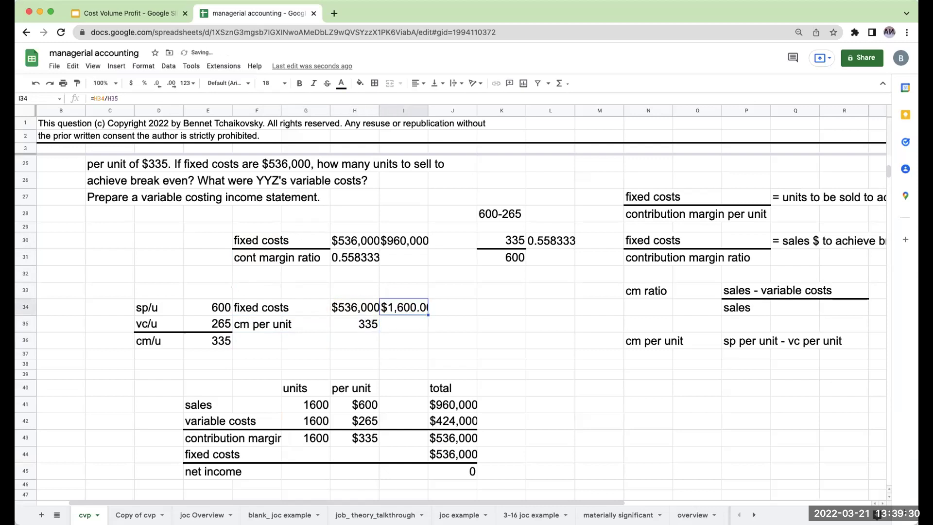
Step: Format H35 as currency without decimals with a top border, and show I34 as a plain whole number
key("Left")
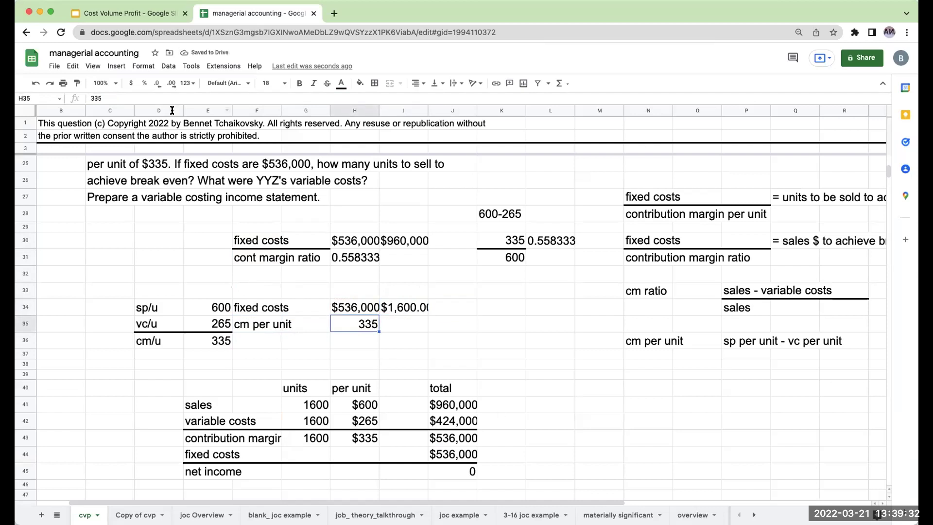
left_click(128, 81)
left_click(157, 83)
left_click(158, 83)
left_click(403, 315)
left_click(359, 325)
left_click(376, 83)
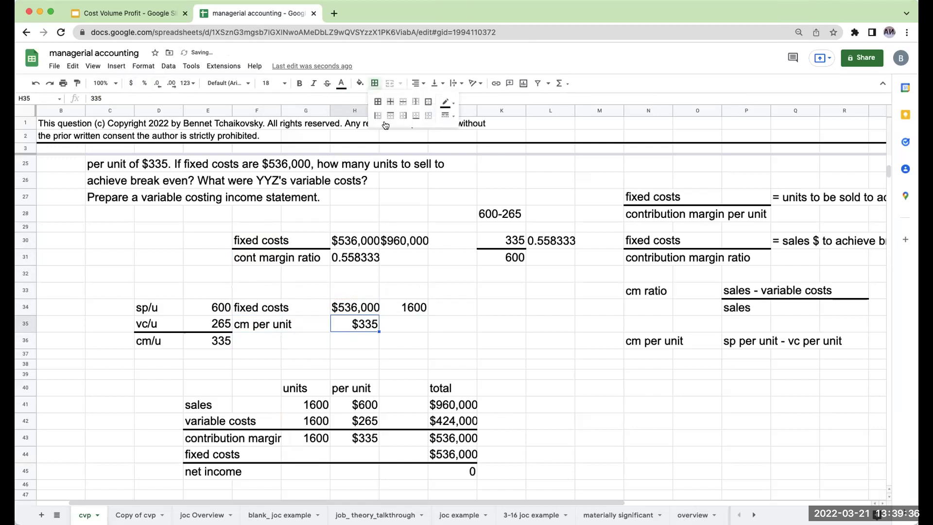
left_click(391, 123)
Step: Label the break-even result with "units sold to achieve b/e" in J34
left_click(459, 307)
type("u")
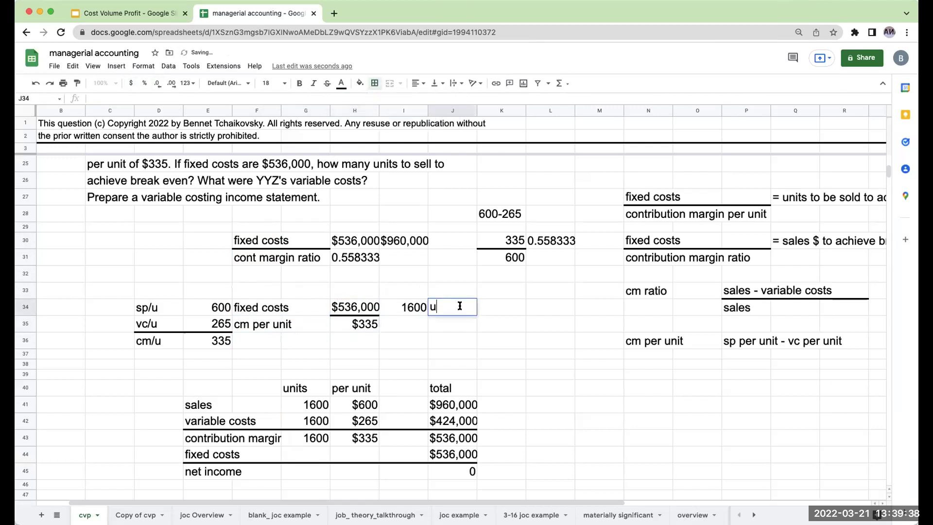
type("nits sold to achieve b/e")
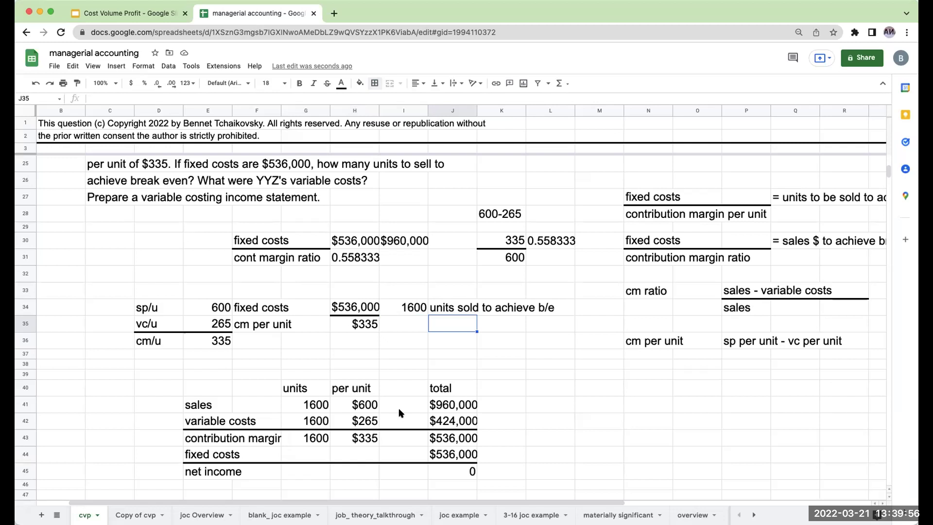
Step: Add an outer border around the income statement range D38:K46
left_click_drag(168, 366, 523, 485)
left_click(377, 83)
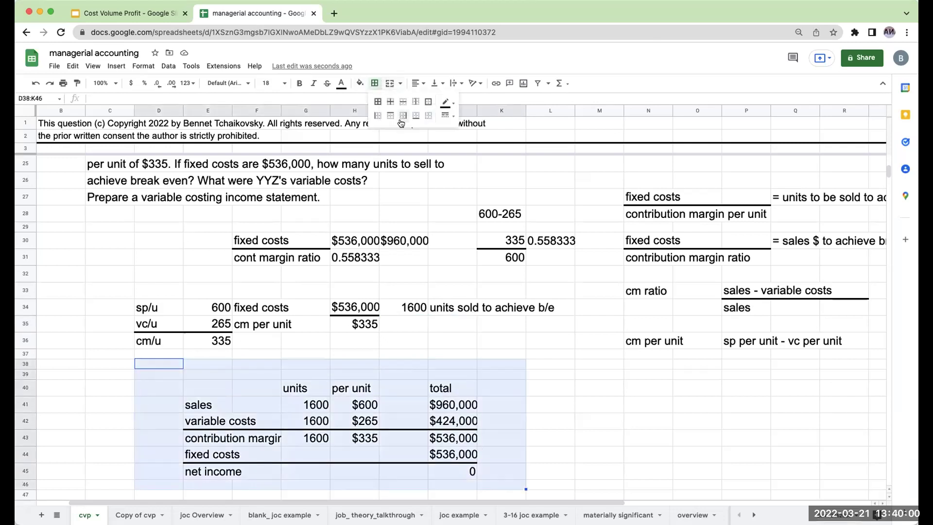
left_click(426, 104)
left_click(550, 421)
left_click(396, 419)
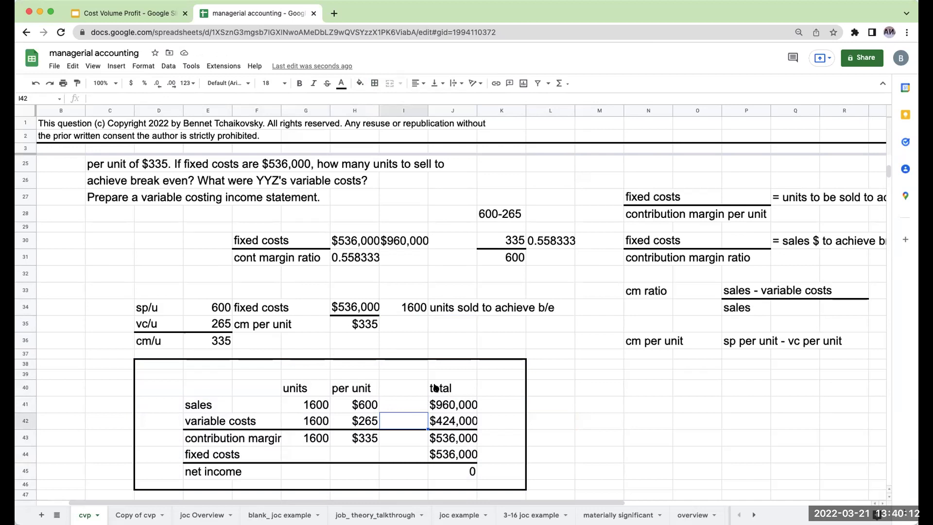
Step: Switch to the Cost Volume Profit presentation in Google Slides and present the closing "Thank you!" slide full screen
left_click(116, 15)
left_click(63, 394)
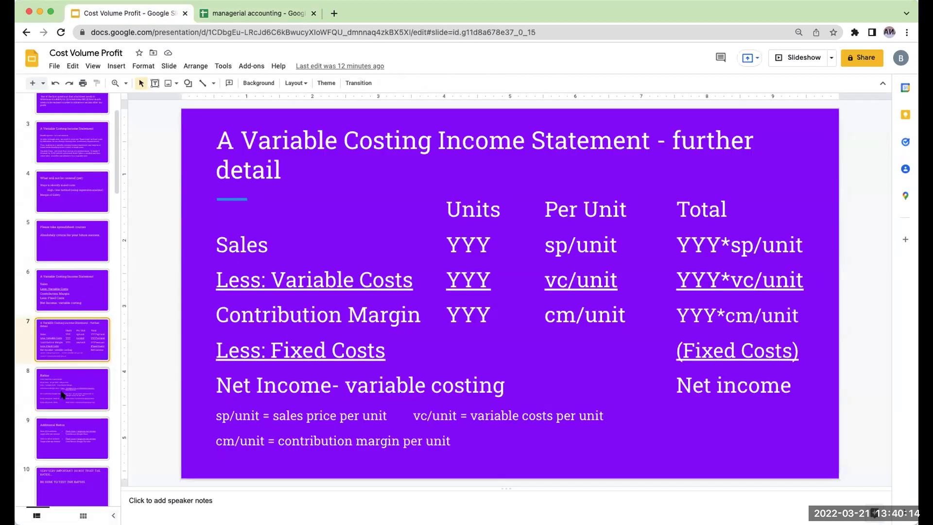
key("Down")
key("Down")
key("Down")
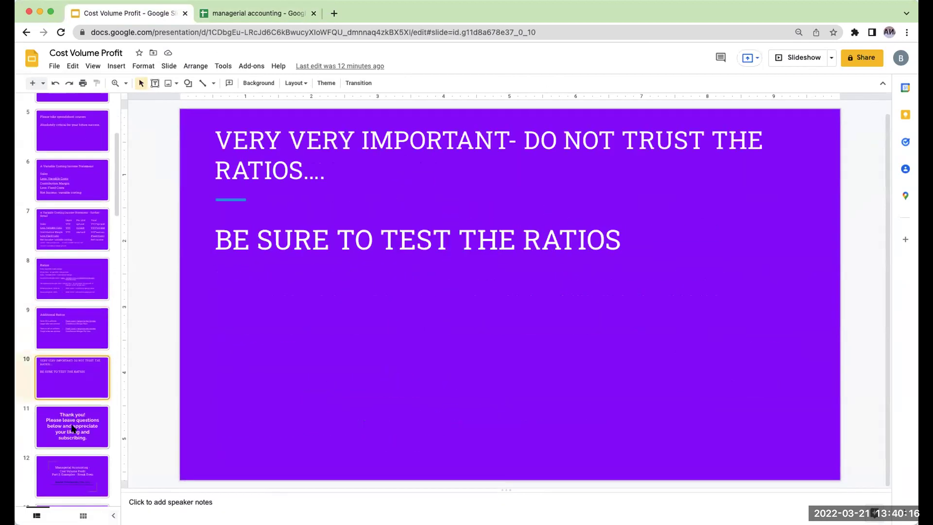
key("Down")
key("Up")
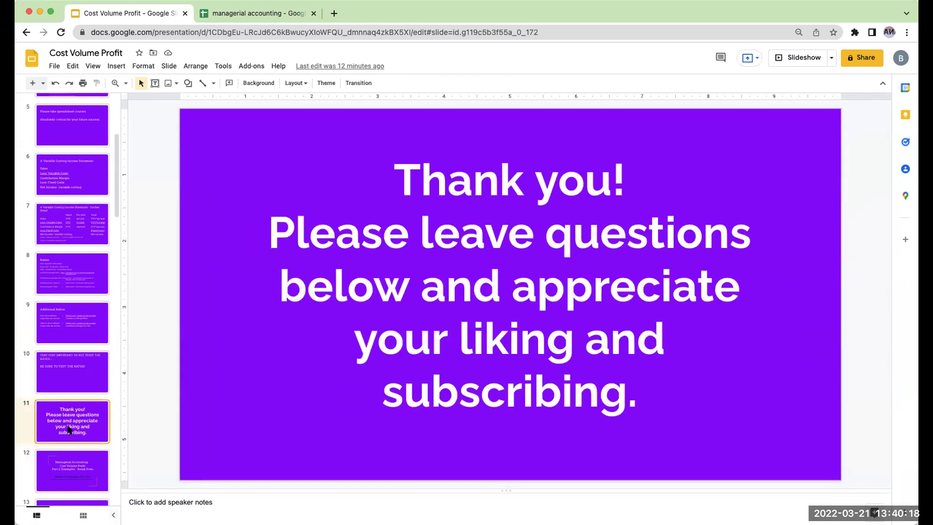
left_click(790, 56)
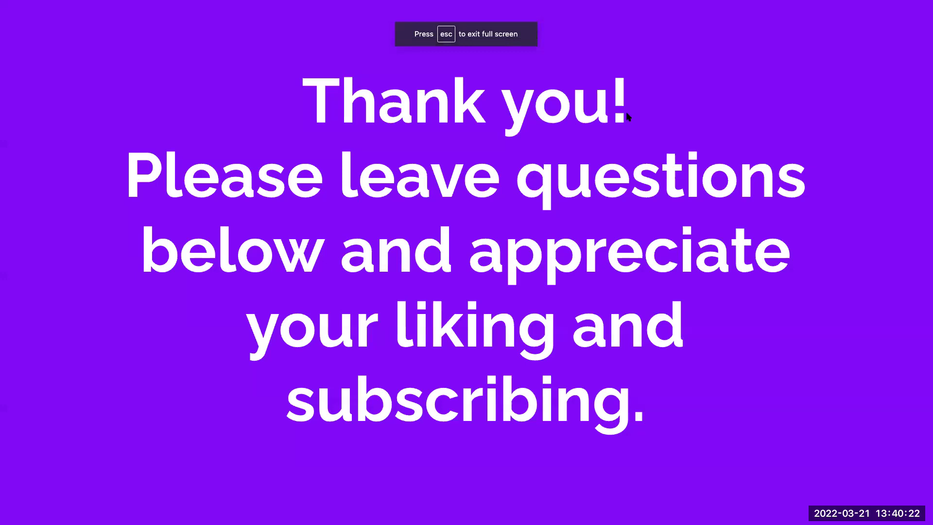